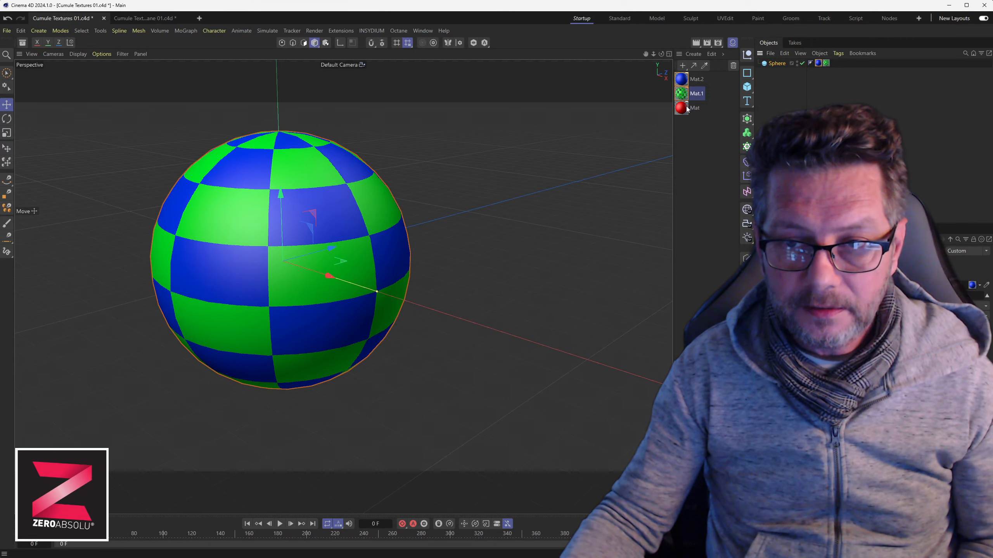
Step: Enable the Alpha channel of the blue material Mat.2 and load a Checkerboard shader as its texture
{"action": "double_click", "coordinate": [680, 80]}
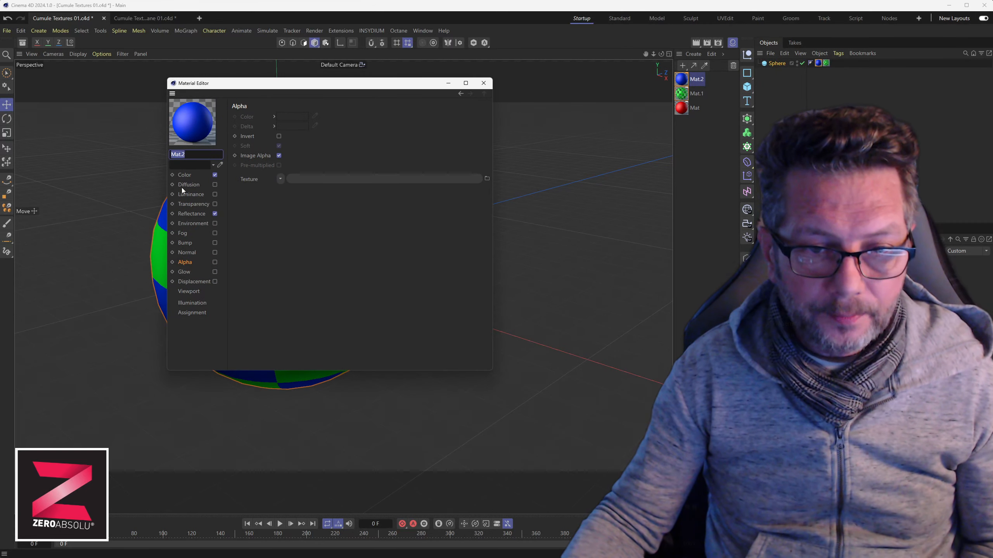
{"action": "left_click", "coordinate": [214, 262]}
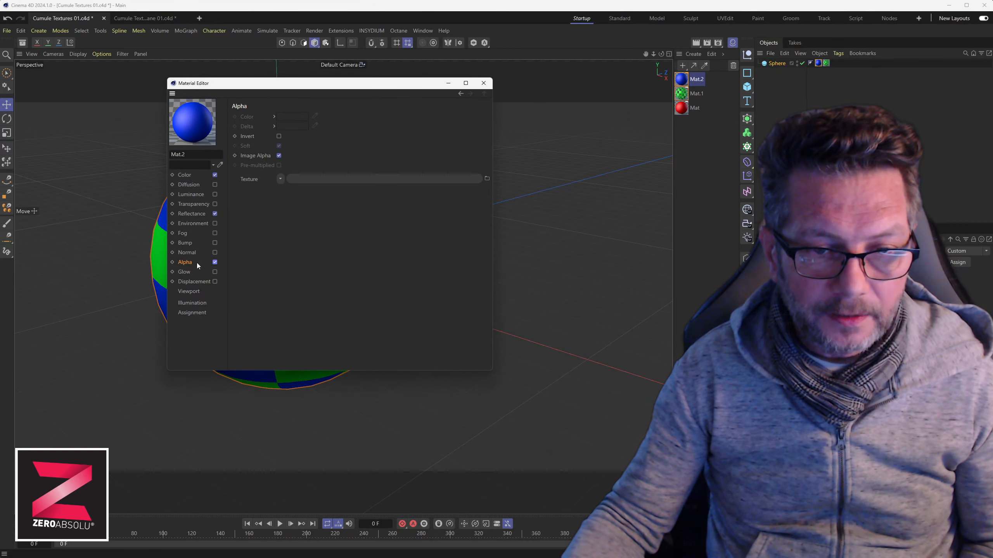
{"action": "left_click", "coordinate": [279, 178]}
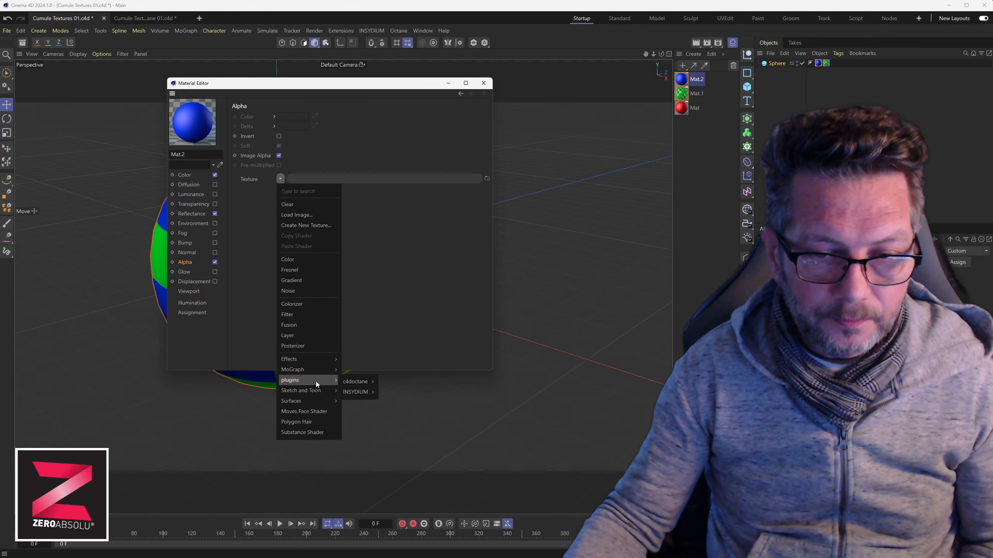
{"action": "mouse_move", "coordinate": [329, 401]}
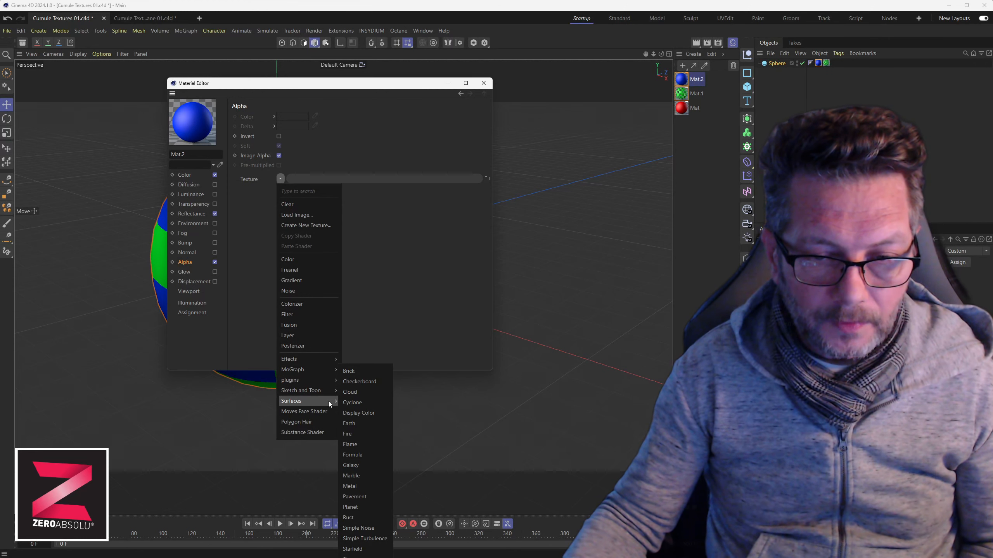
{"action": "left_click", "coordinate": [371, 385]}
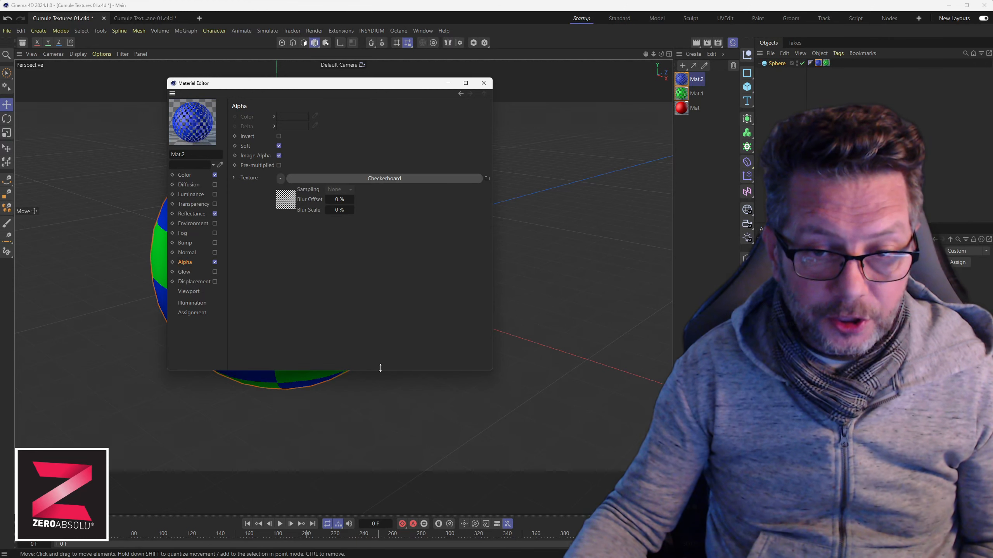
Step: Set the U and V Frequency of Mat.2's alpha Checkerboard shader to 7 and close the Material Editor
{"action": "left_click", "coordinate": [382, 178]}
{"action": "left_click", "coordinate": [292, 196]}
{"action": "type", "text": "7"}
{"action": "key", "text": "Tab"}
{"action": "type", "text": "7"}
{"action": "key", "text": "Tab"}
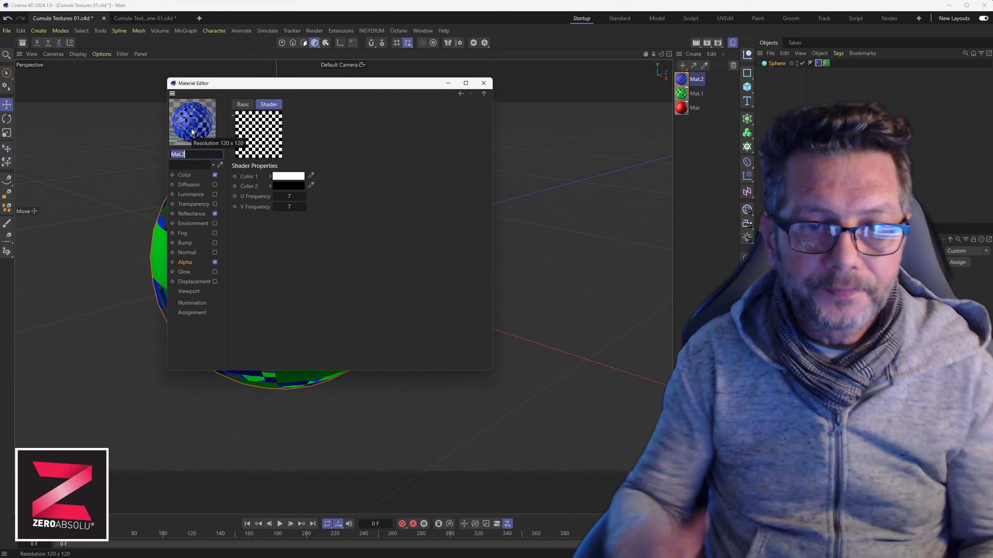
{"action": "left_click", "coordinate": [483, 83]}
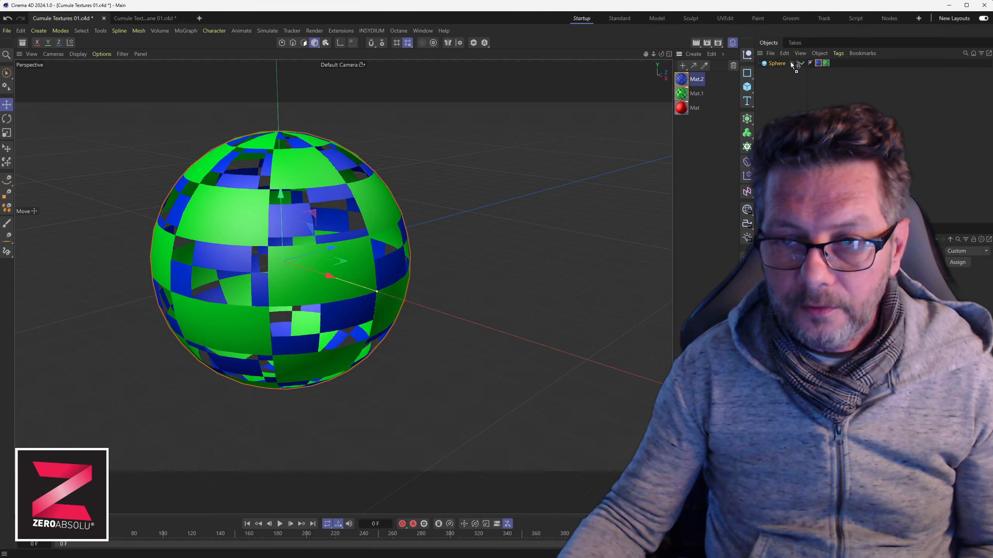
Step: Place the red material Mat on the sphere before the blue and green material tags, and render the view
{"action": "left_click_drag", "start_coordinate": [794, 66], "coordinate": [819, 69]}
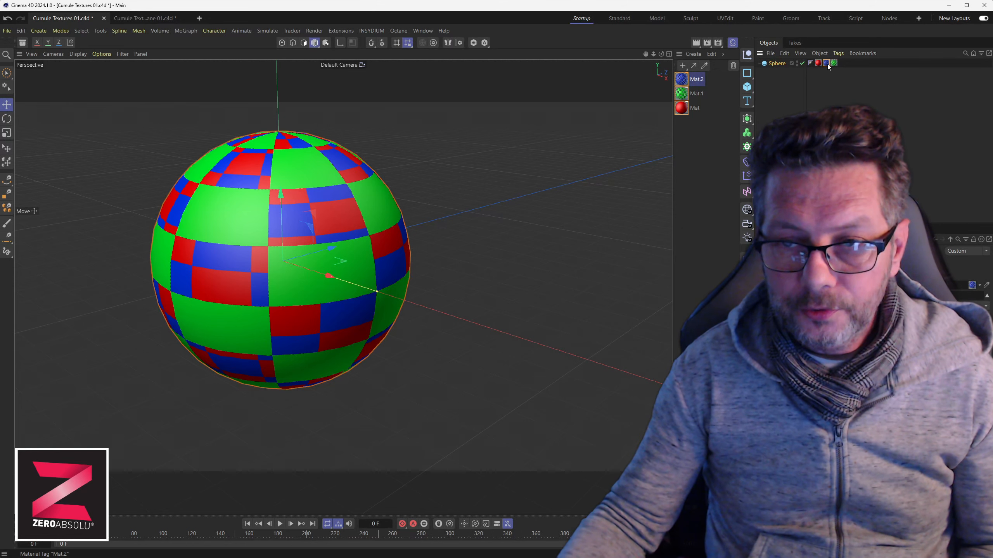
{"action": "left_click", "coordinate": [834, 64]}
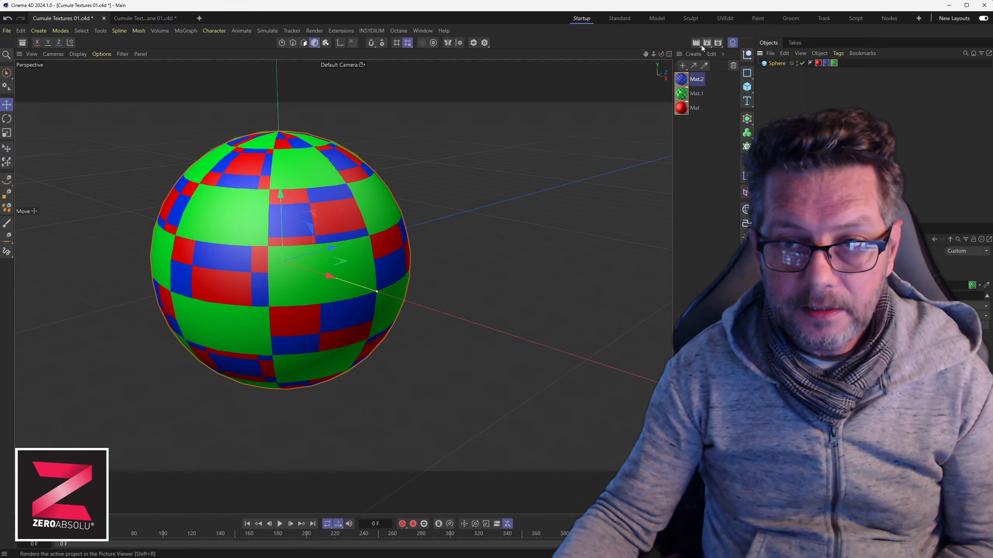
{"action": "left_click", "coordinate": [697, 43]}
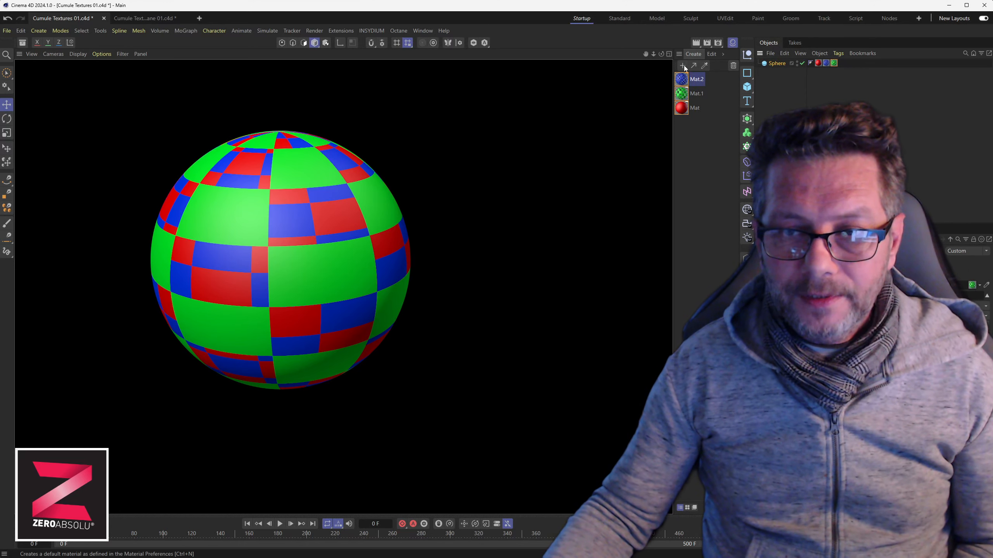
Step: Create a default material, apply it to the sphere as the last material tag, and render the view
{"action": "left_click", "coordinate": [683, 65]}
{"action": "left_click_drag", "start_coordinate": [682, 82], "coordinate": [777, 63]}
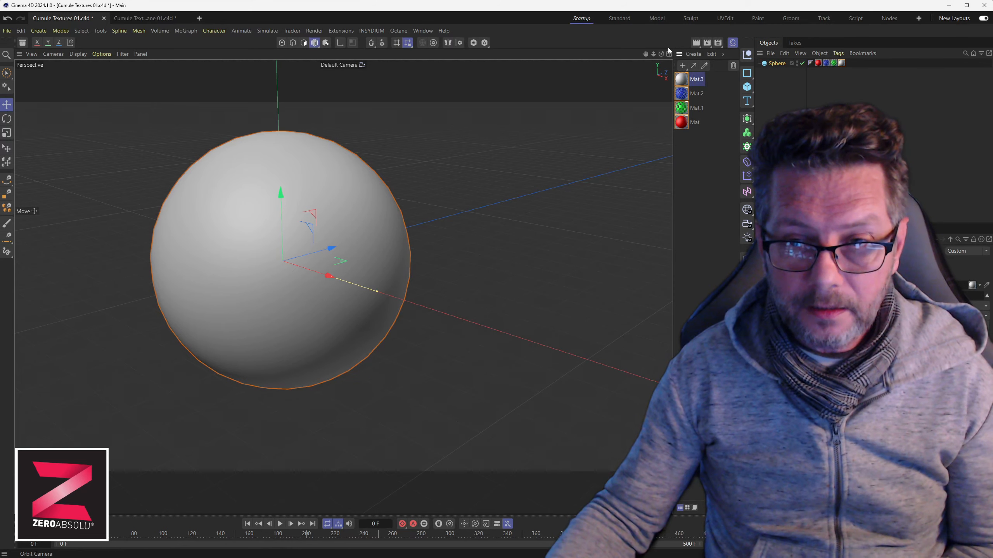
{"action": "left_click", "coordinate": [697, 43]}
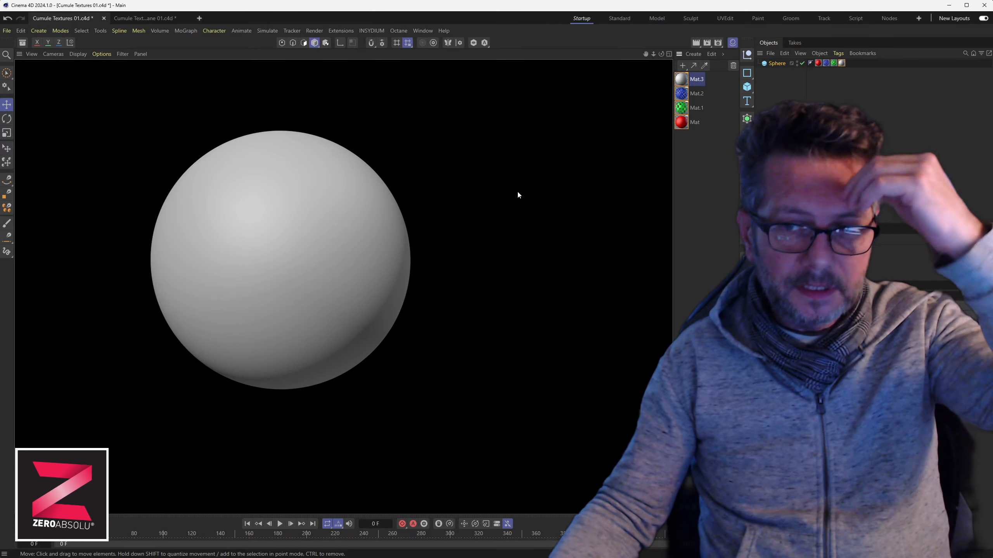
Step: Switch to the Cumule Textures Octane 01.c4d project and open the Octane Live Viewer
{"action": "left_click", "coordinate": [141, 19]}
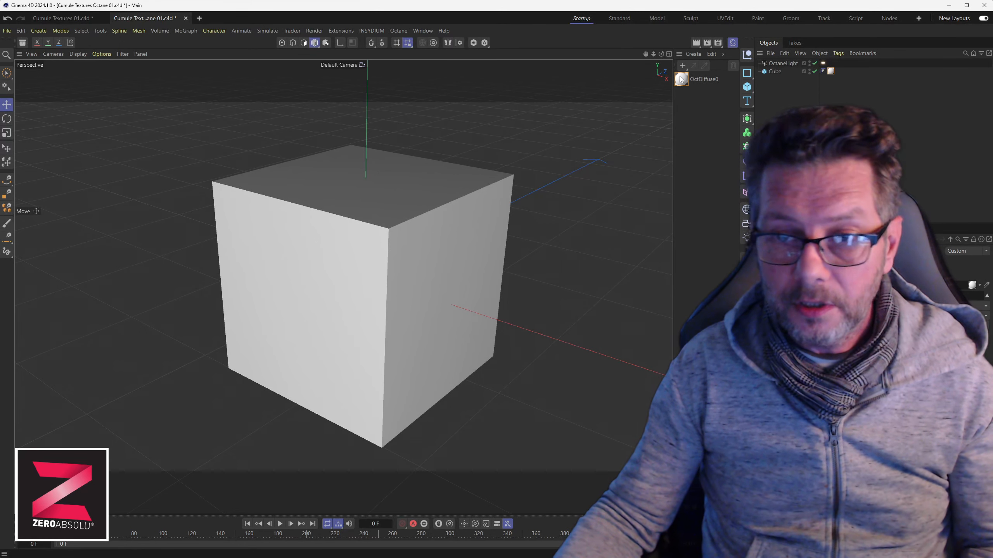
{"action": "left_click", "coordinate": [398, 31]}
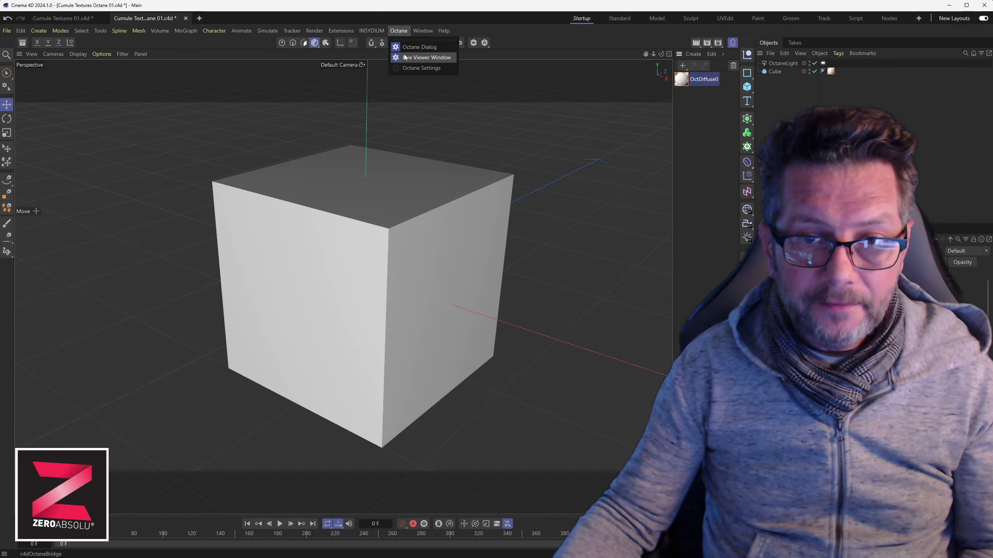
{"action": "left_click", "coordinate": [422, 58]}
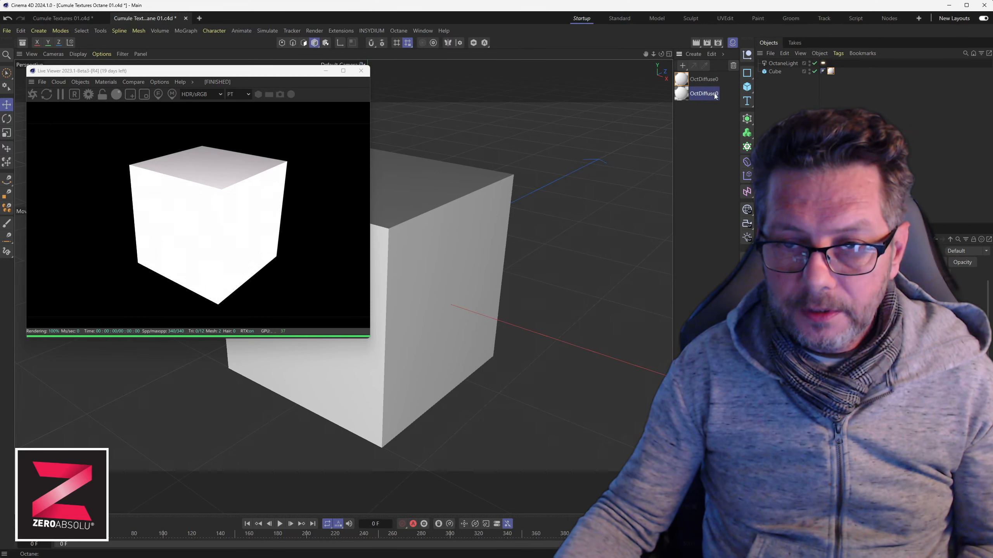
Step: Rename the second Octane diffuse material as OctDiffuse1
{"action": "double_click", "coordinate": [708, 94]}
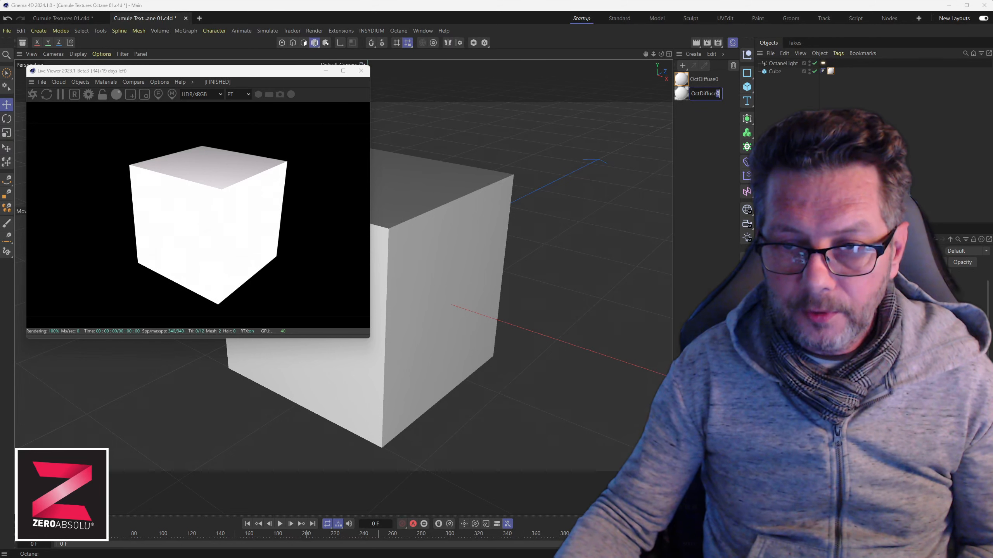
{"action": "type", "text": "1"}
{"action": "key", "text": "Return"}
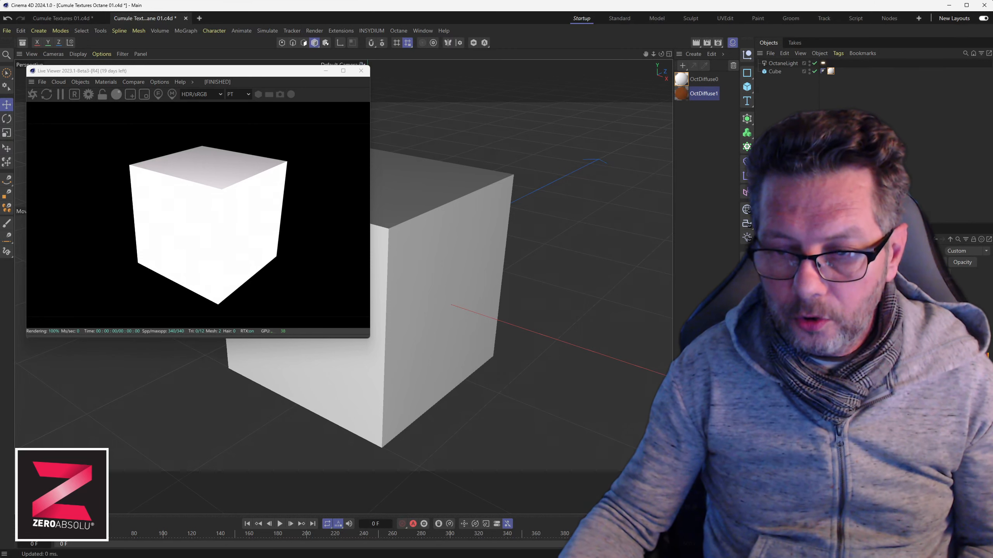
Step: Set the diffuse color of OctDiffuse1 to orange and apply the material to the cube over the white one
{"action": "left_click", "coordinate": [873, 356]}
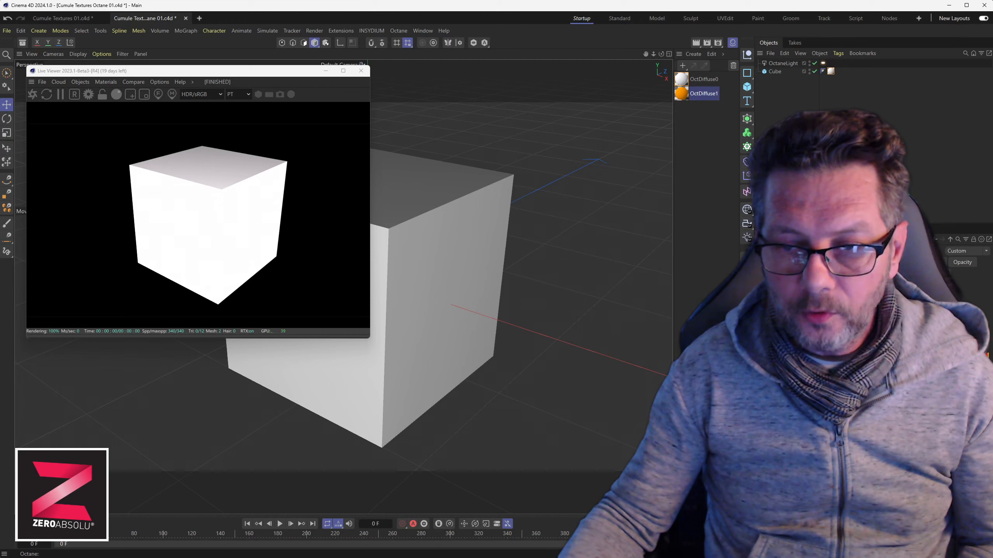
{"action": "mouse_move", "coordinate": [779, 76]}
{"action": "left_mouse_down"}
{"action": "mouse_move", "coordinate": [790, 70]}
{"action": "mouse_move", "coordinate": [774, 71]}
{"action": "left_mouse_up"}
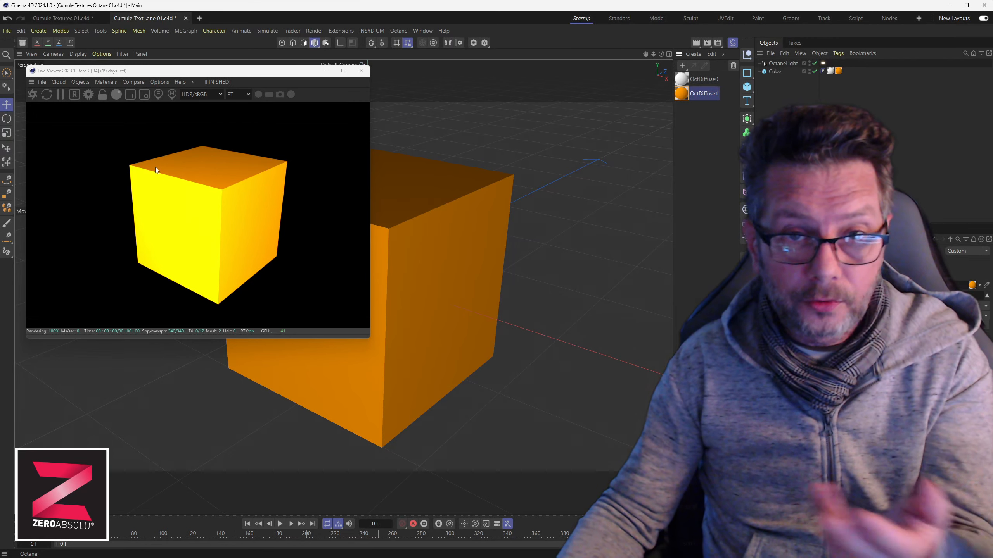
Step: Open OctDiffuse1 for editing and load a Checkerboard shader as its Opacity texture
{"action": "double_click", "coordinate": [682, 94]}
{"action": "left_click_drag", "start_coordinate": [724, 91], "coordinate": [415, 76]}
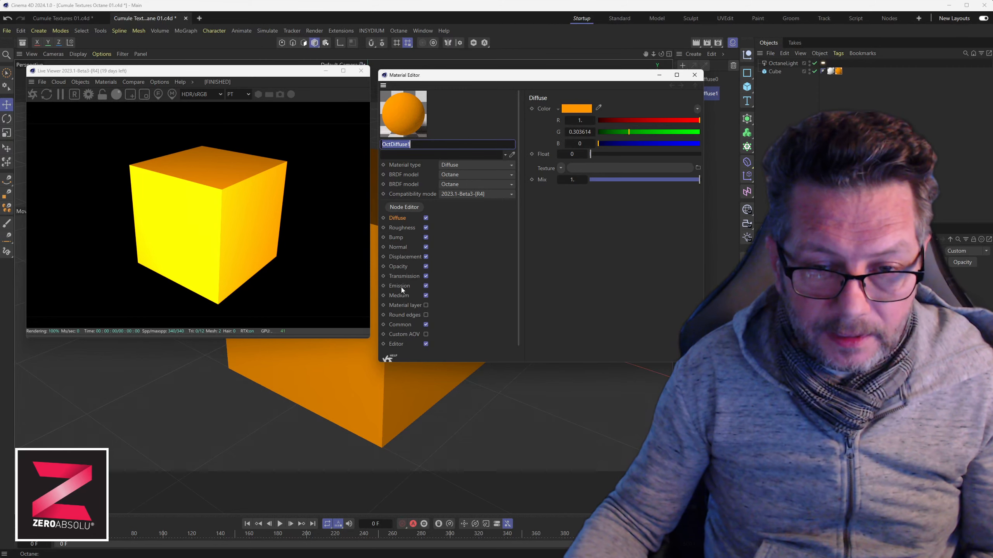
{"action": "left_click", "coordinate": [398, 268]}
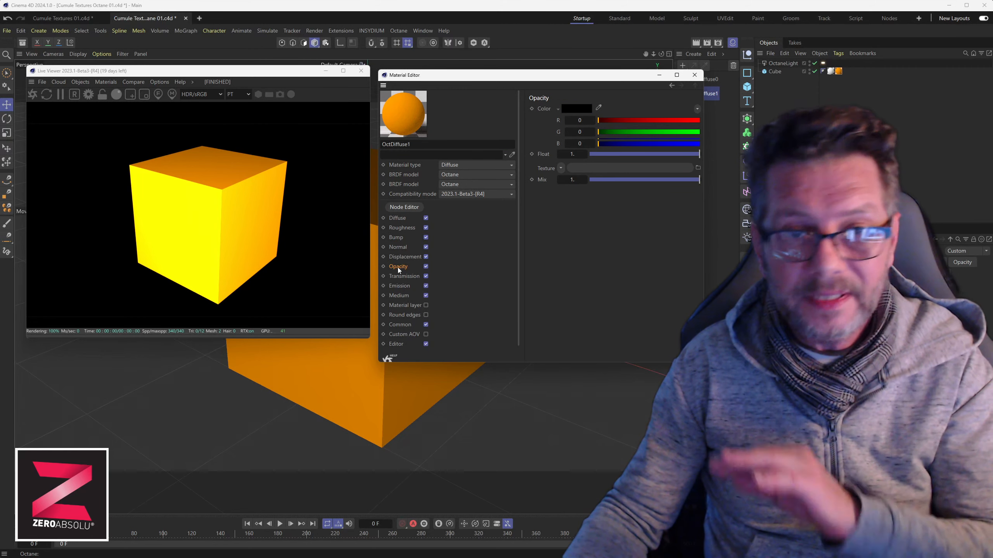
{"action": "left_click", "coordinate": [562, 168]}
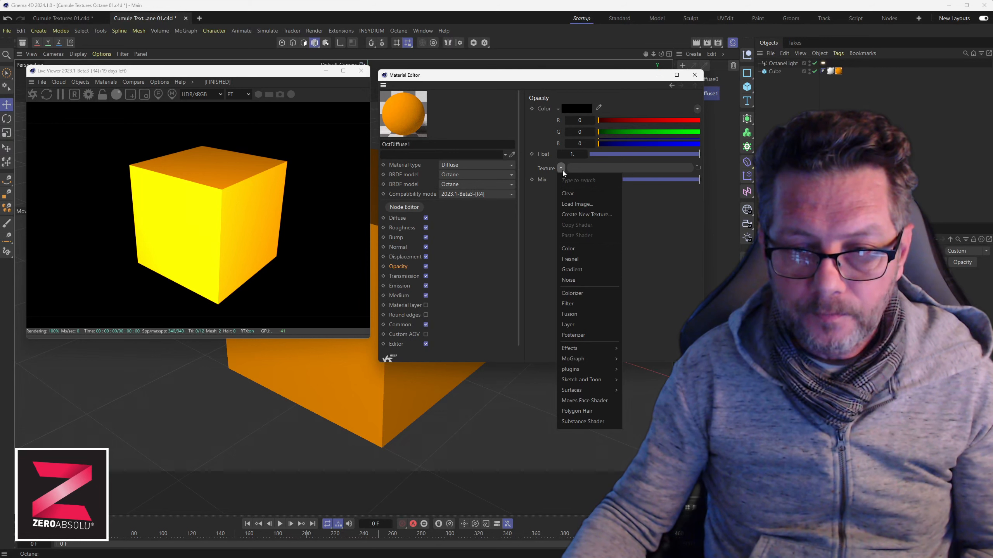
{"action": "mouse_move", "coordinate": [583, 370]}
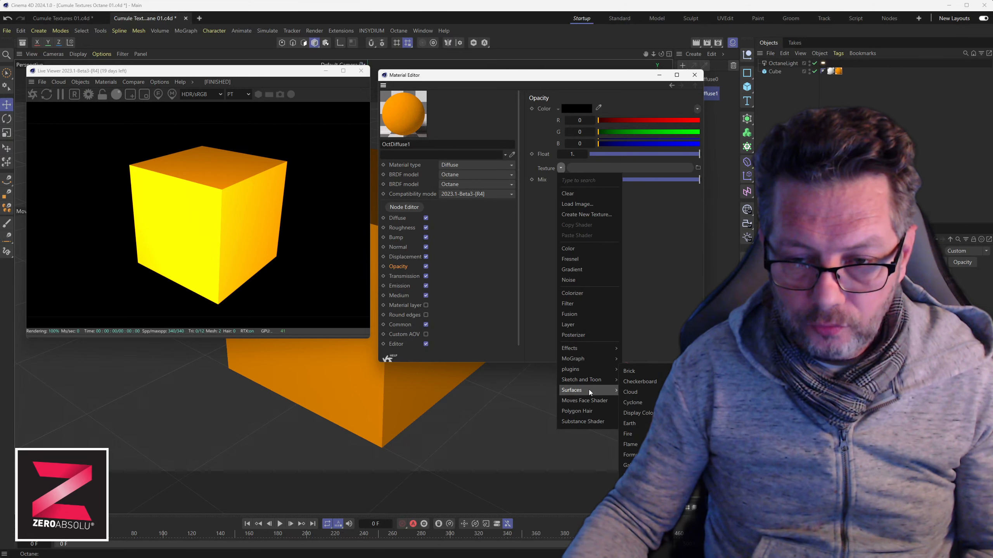
{"action": "left_click", "coordinate": [645, 383]}
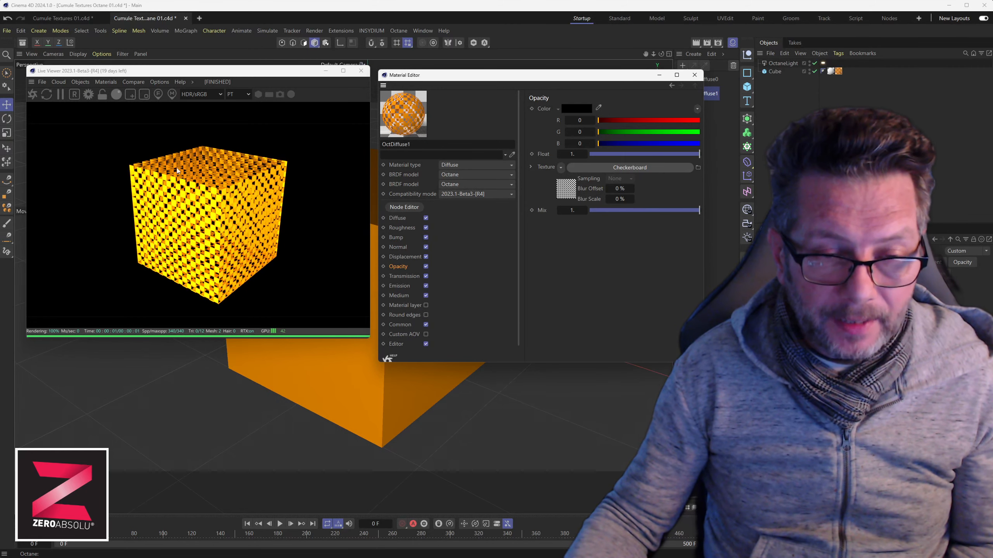
Step: Inspect the cube's stacked materials up close in the Live Viewer, restart the render, and close the viewer
{"action": "left_click", "coordinate": [367, 382]}
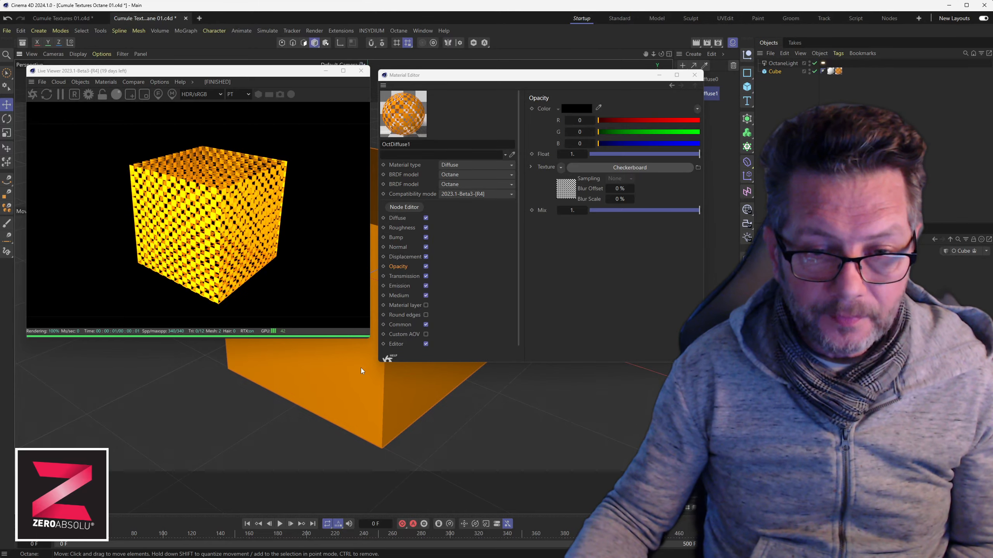
{"action": "scroll", "coordinate": [361, 368], "scroll_direction": "up", "scroll_amount": 3}
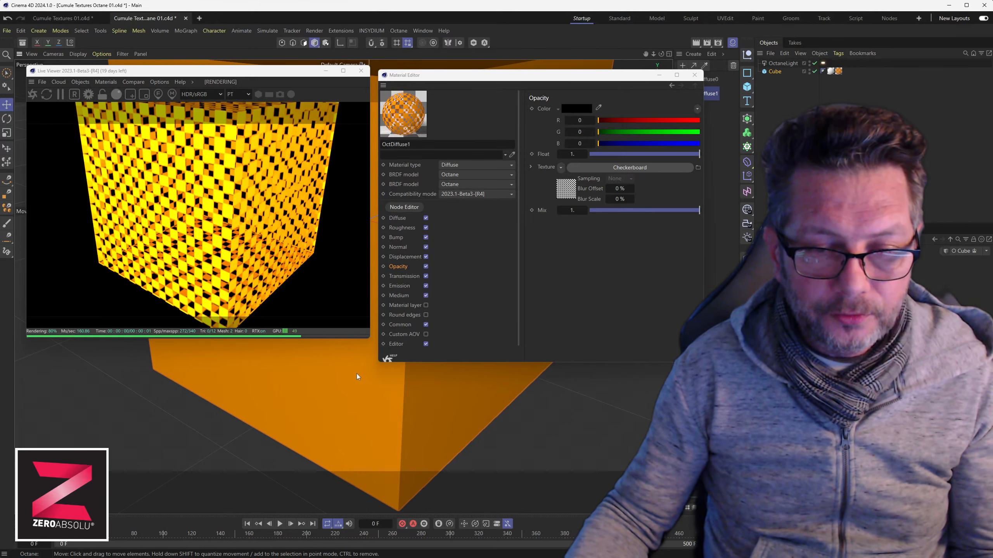
{"action": "left_click_drag", "start_coordinate": [353, 382], "coordinate": [353, 475], "text": "alt"}
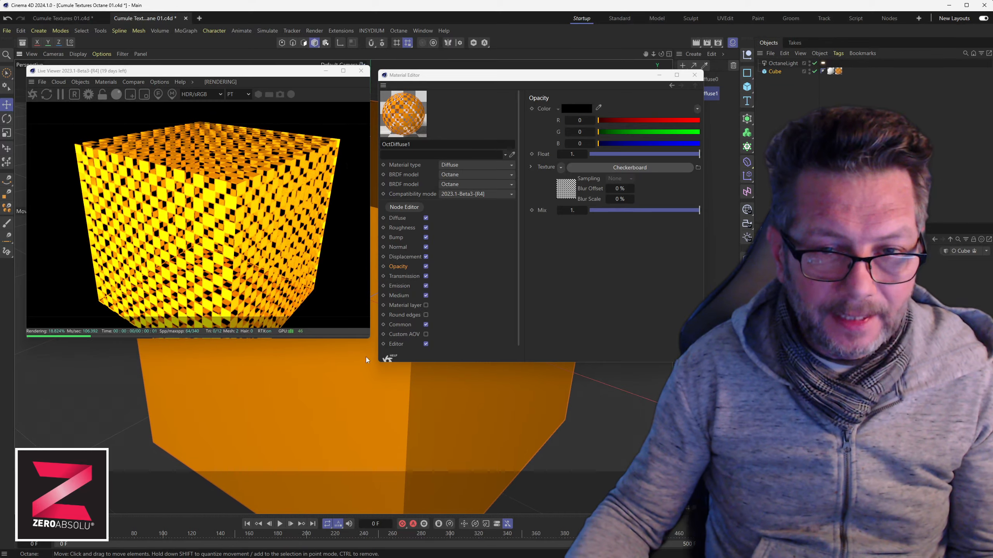
{"action": "left_click", "coordinate": [34, 94]}
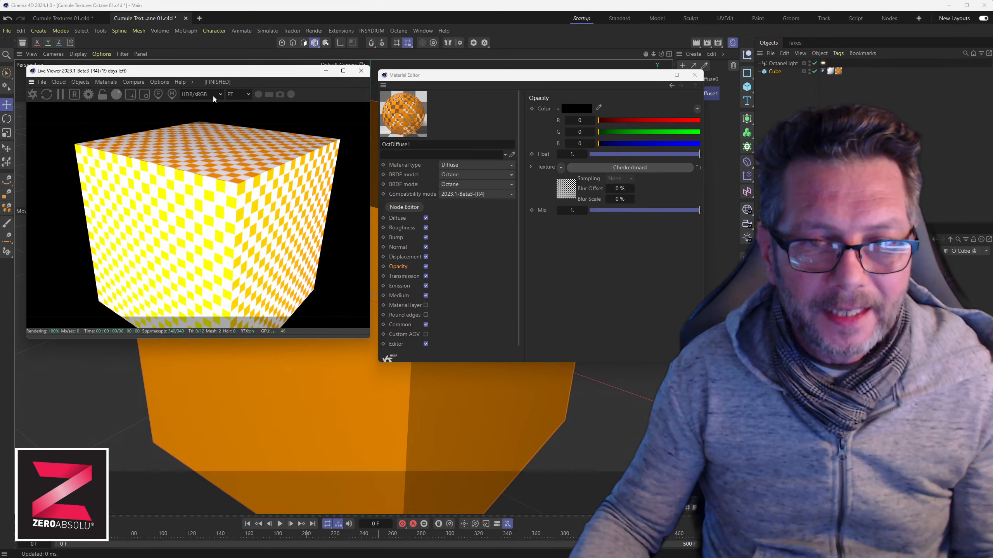
{"action": "left_click", "coordinate": [361, 71]}
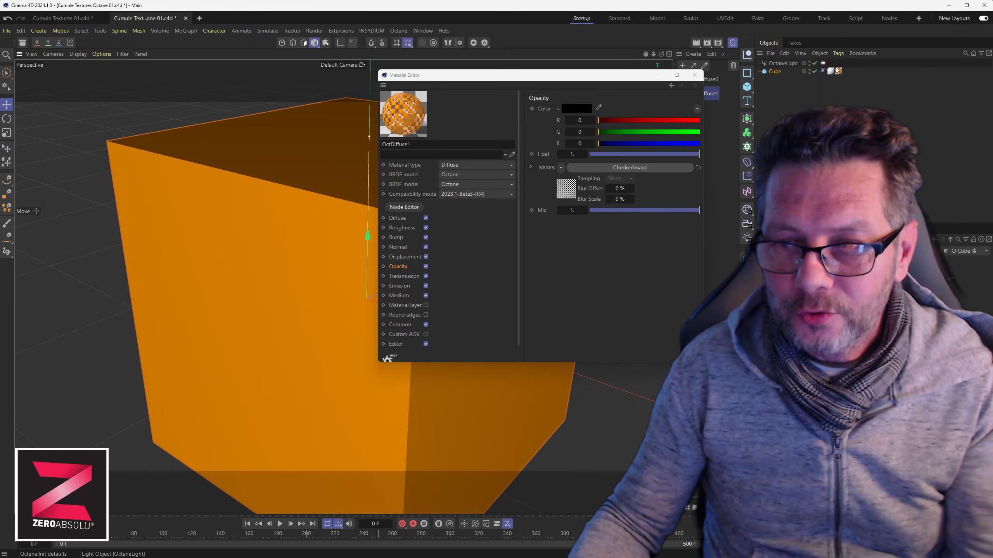
Step: Remove the orange OctDiffuse1 material tag from the cube and reopen the Octane Live Viewer
{"action": "left_click", "coordinate": [838, 72]}
{"action": "key", "text": "Delete"}
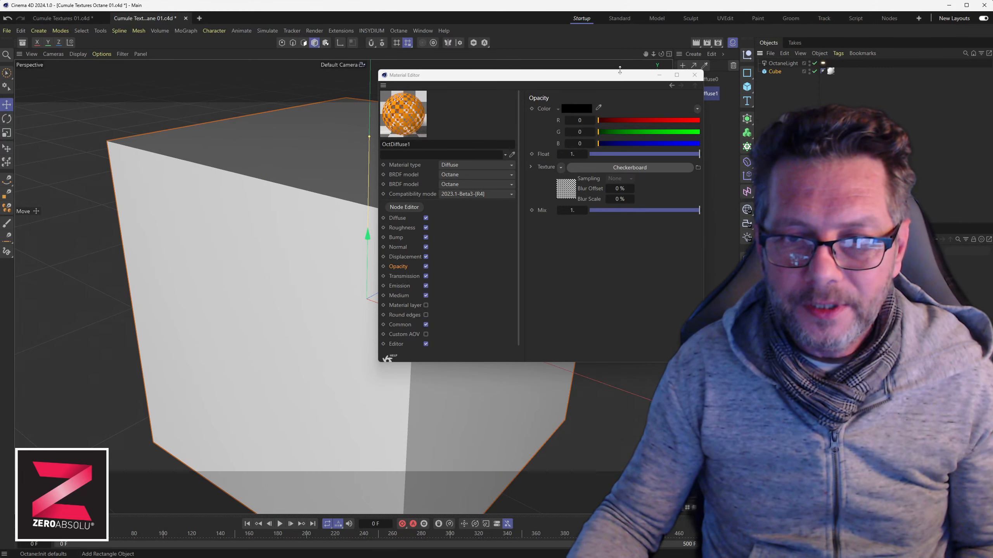
{"action": "mouse_move", "coordinate": [619, 70]}
{"action": "left_mouse_down"}
{"action": "mouse_move", "coordinate": [649, 60]}
{"action": "mouse_move", "coordinate": [633, 64]}
{"action": "left_mouse_up"}
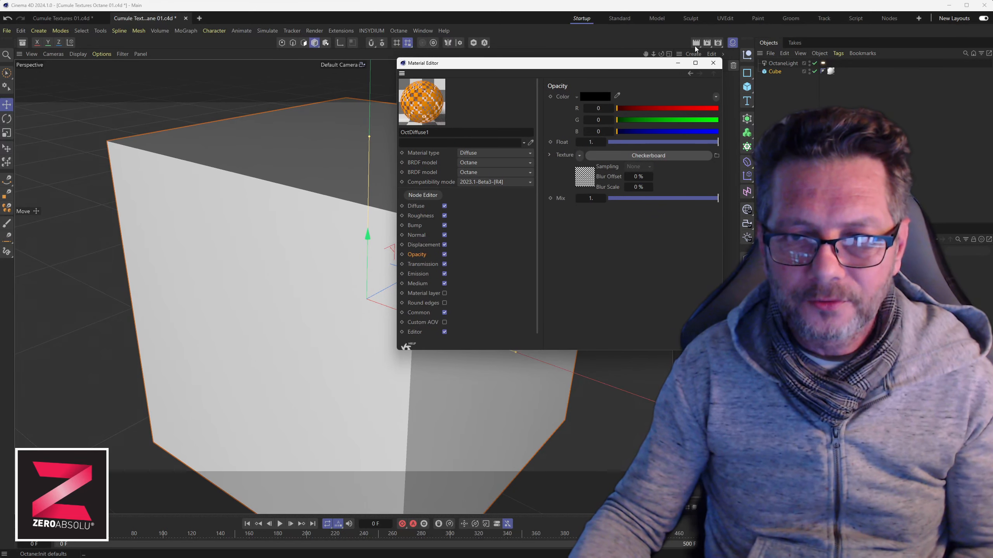
{"action": "left_click", "coordinate": [398, 31]}
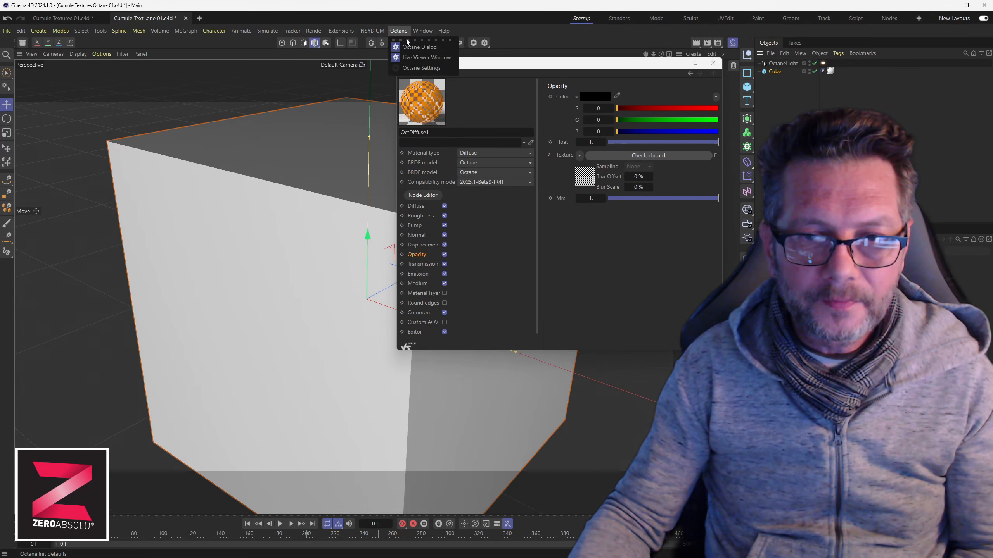
{"action": "left_click", "coordinate": [411, 40]}
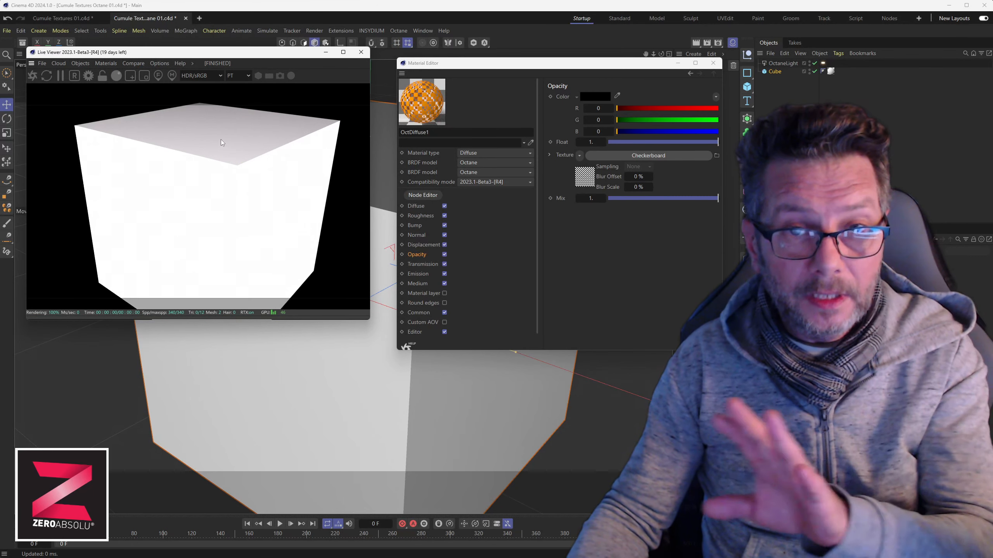
Step: Set the U and V Frequency of the Checkerboard in OctDiffuse1's Opacity channel to 5
{"action": "left_click_drag", "start_coordinate": [549, 70], "coordinate": [543, 148]}
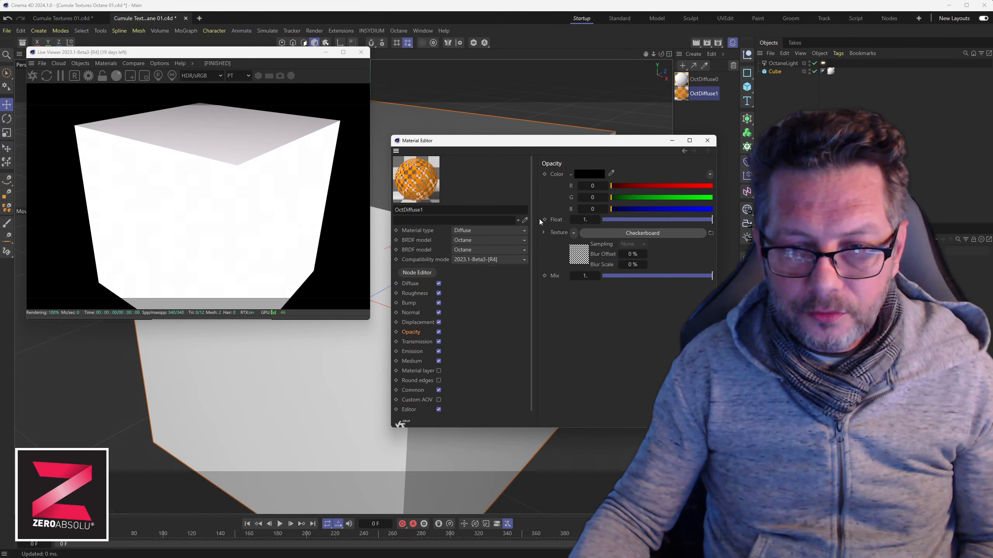
{"action": "left_click", "coordinate": [629, 234]}
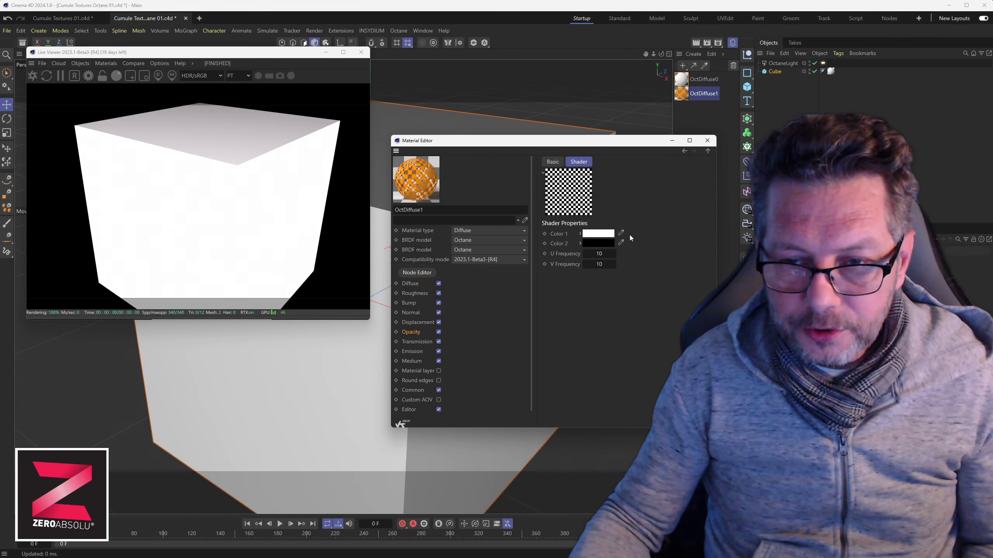
{"action": "double_click", "coordinate": [600, 252]}
{"action": "type", "text": "5"}
{"action": "key", "text": "Tab"}
{"action": "type", "text": "5"}
{"action": "key", "text": "Tab"}
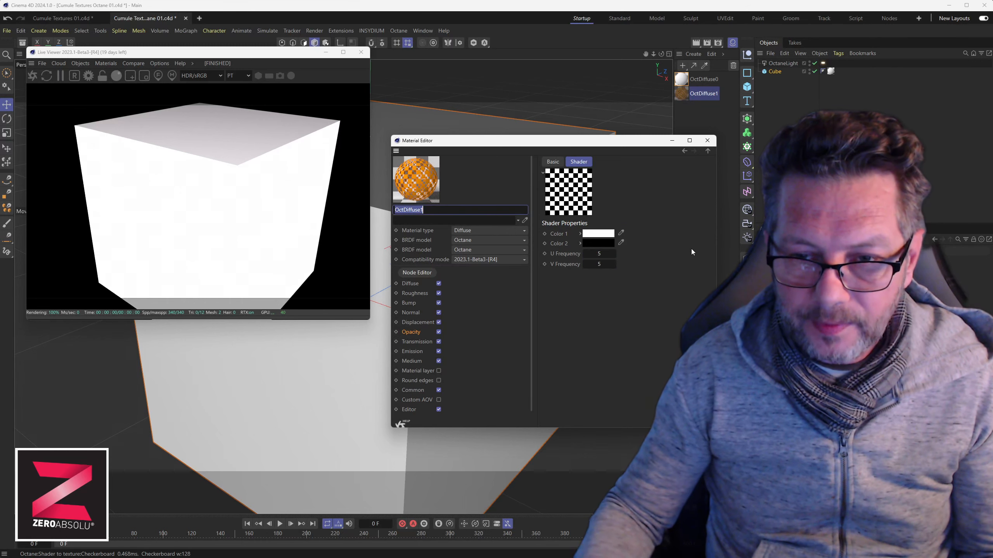
Step: Apply OctDiffuse1 to the cube over the white material and close the Material Editor
{"action": "left_click", "coordinate": [684, 97]}
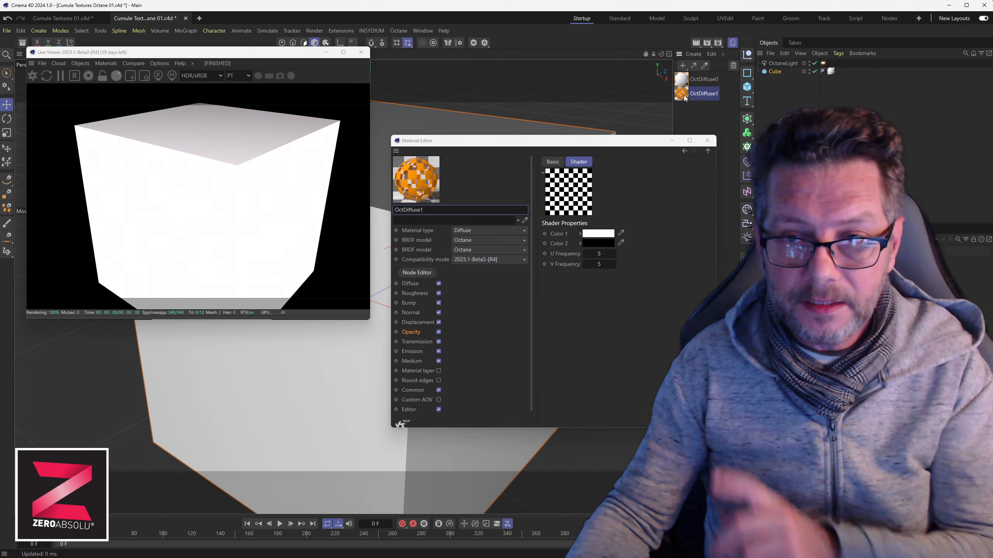
{"action": "left_click_drag", "start_coordinate": [684, 96], "coordinate": [777, 73]}
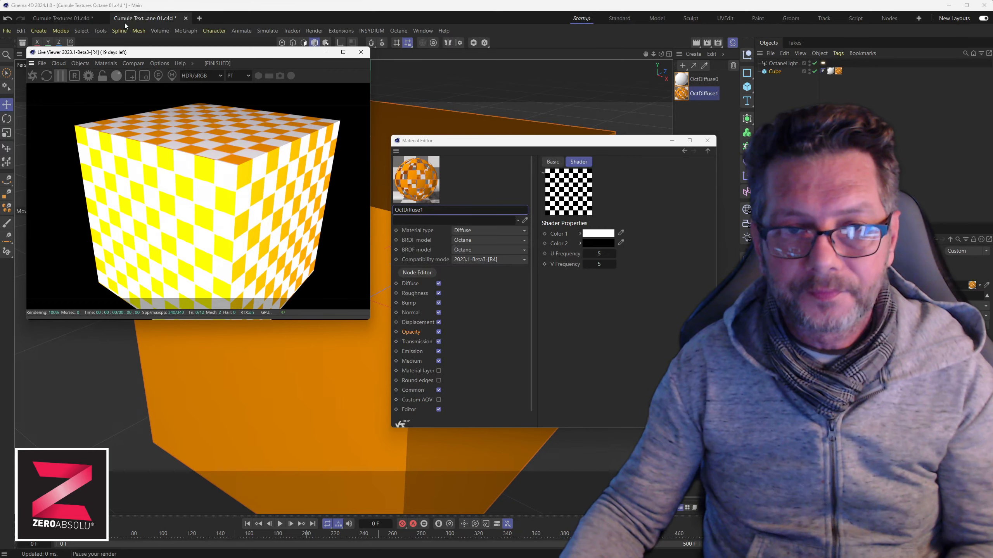
{"action": "left_click", "coordinate": [707, 141]}
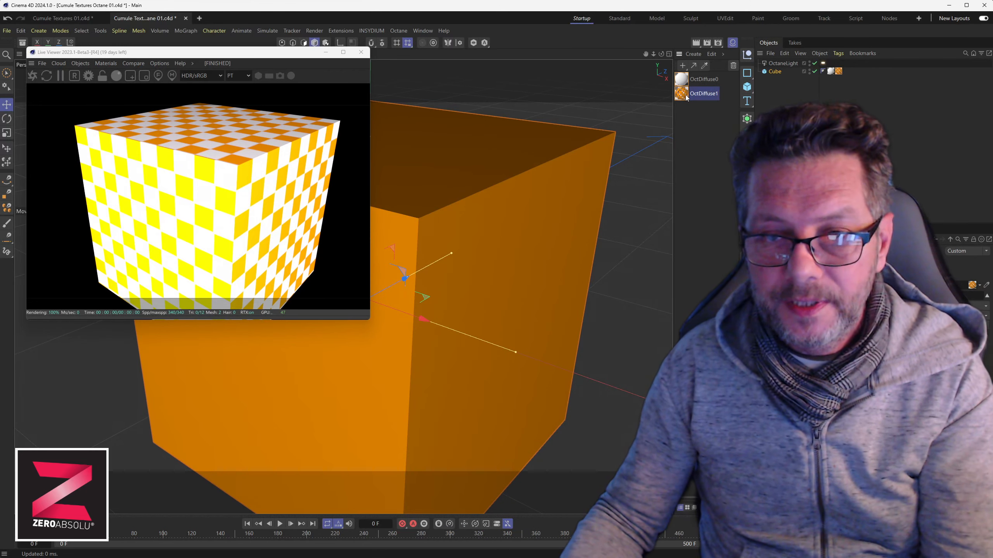
Step: Remove the orange tag from the cube, delete the OctDiffuse1 material, and apply the white OctDiffuse0 to the cube a second time
{"action": "key", "text": "Delete"}
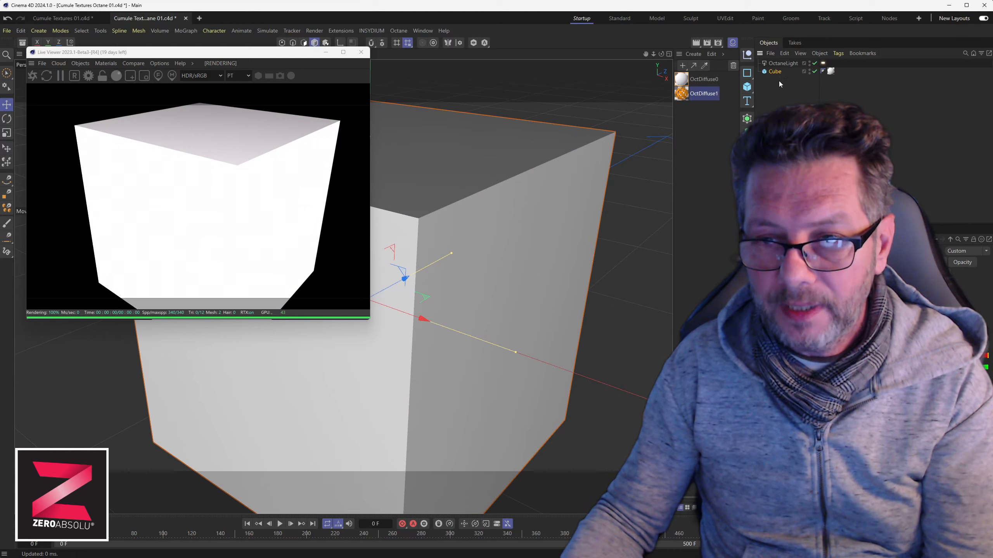
{"action": "left_click", "coordinate": [684, 96]}
{"action": "left_click_drag", "start_coordinate": [685, 79], "coordinate": [767, 73]}
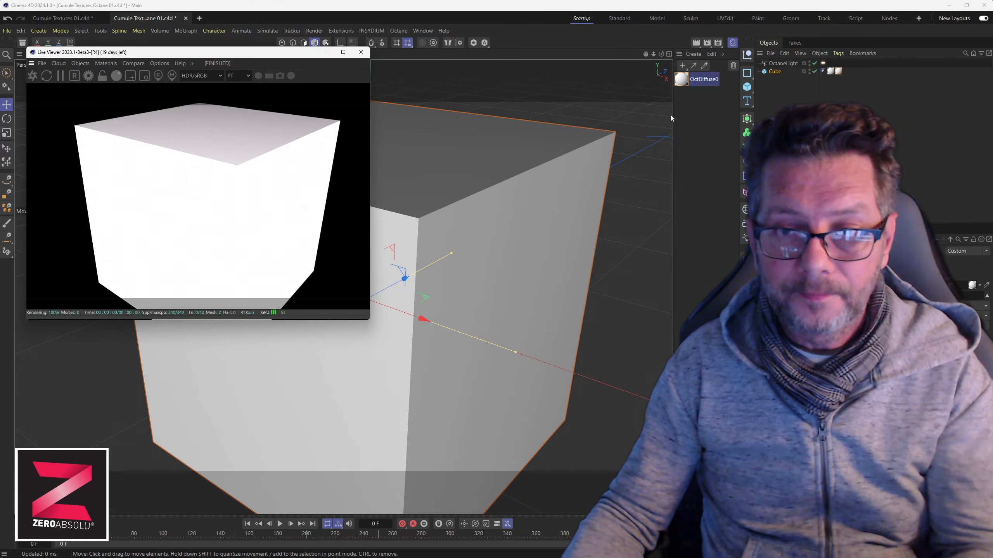
Step: Duplicate the OctDiffuse0 material and rename the copy OctDiffuse1
{"action": "left_click", "coordinate": [709, 82]}
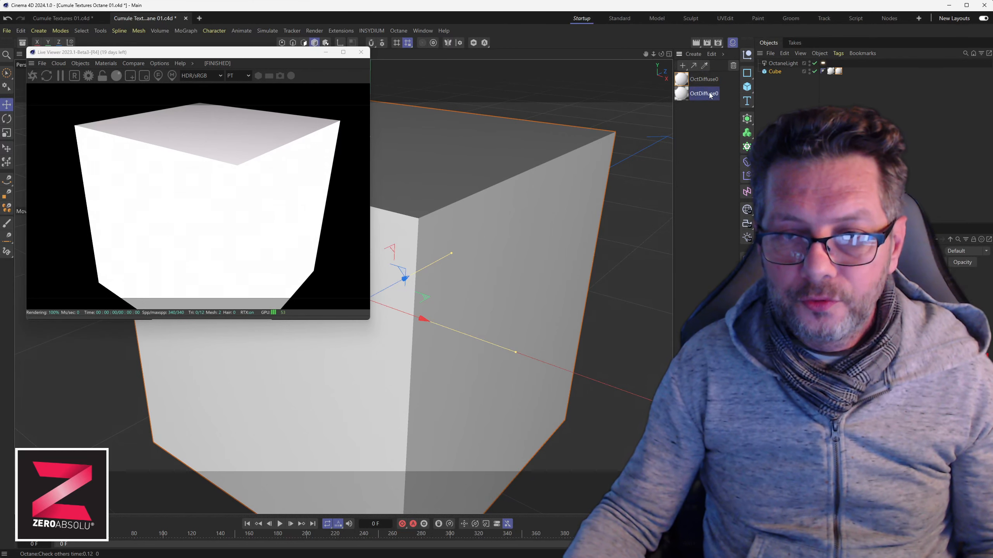
{"action": "double_click", "coordinate": [707, 93]}
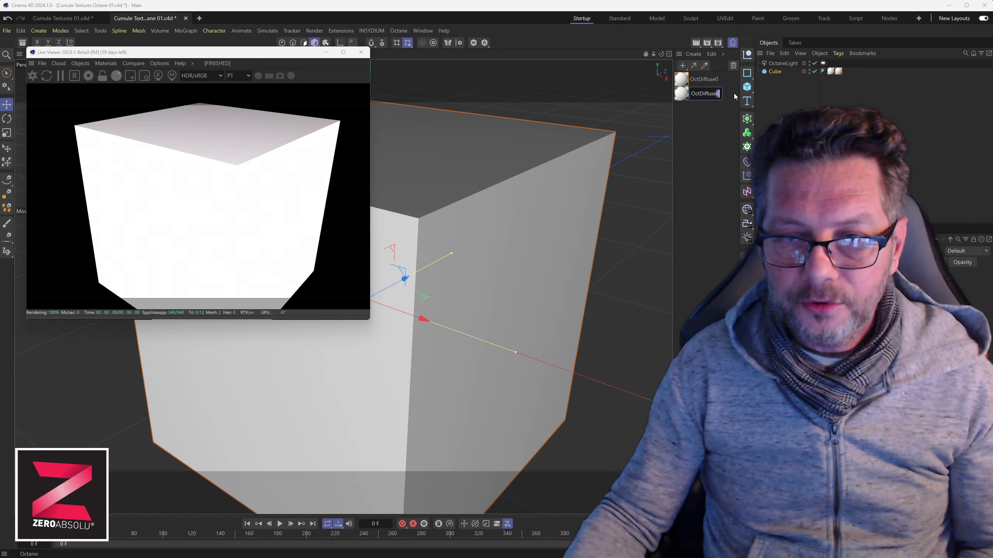
{"action": "type", "text": "1"}
{"action": "key", "text": "Return"}
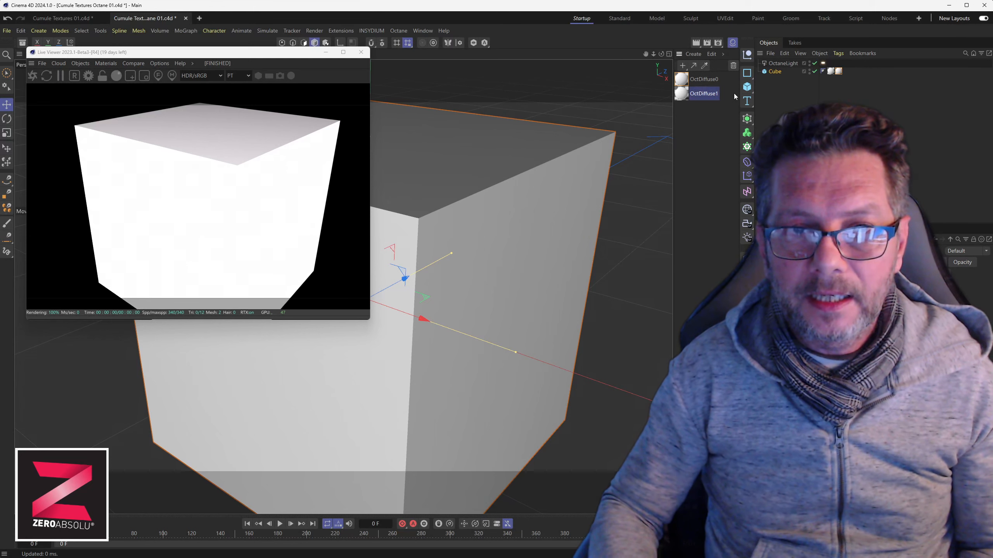
Step: Open the new OctDiffuse1 for editing and load a Checkerboard shader as its Opacity texture
{"action": "double_click", "coordinate": [681, 94]}
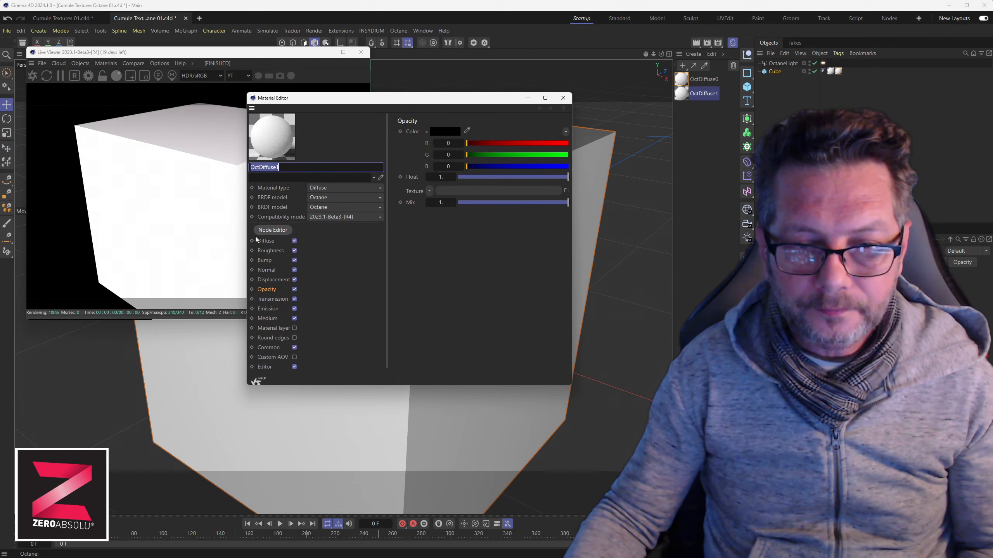
{"action": "left_click", "coordinate": [430, 190]}
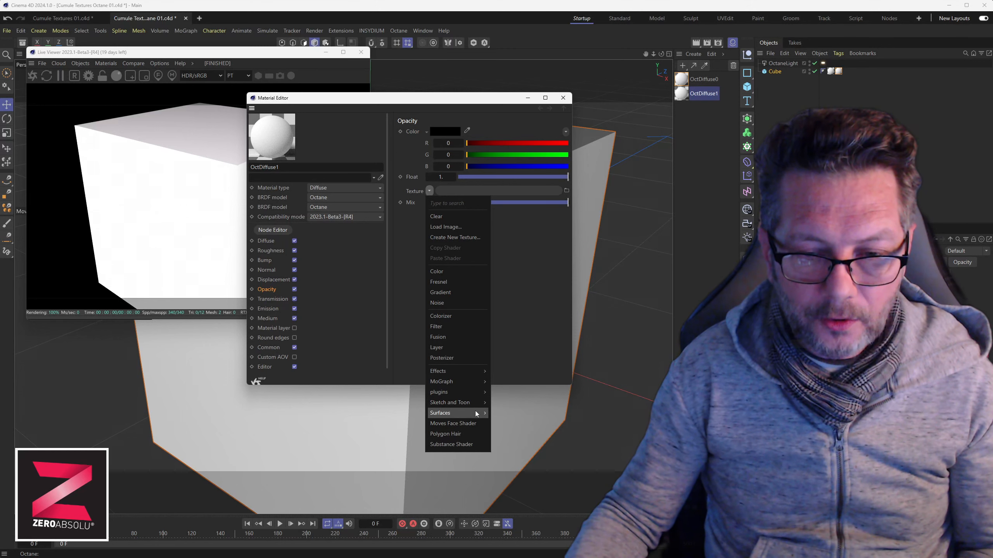
{"action": "mouse_move", "coordinate": [476, 413]}
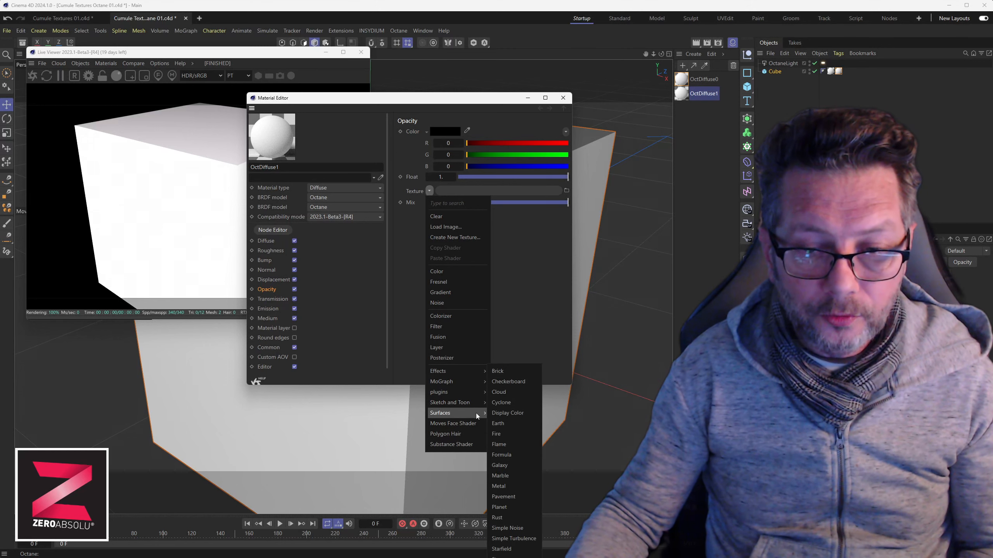
{"action": "left_click", "coordinate": [519, 381]}
Step: Set both the U and V Frequency of the new OctDiffuse1's opacity Checkerboard to 5
{"action": "left_click", "coordinate": [494, 193]}
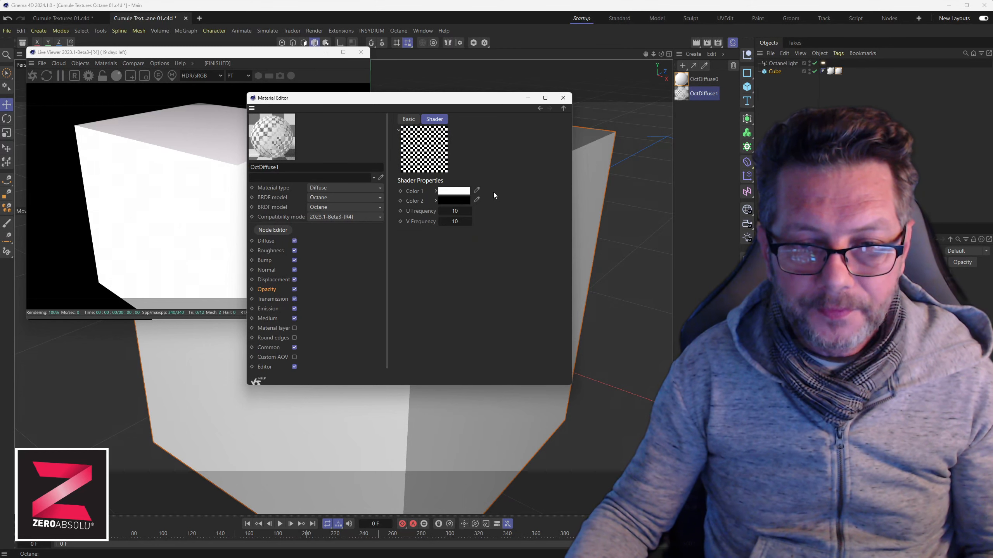
{"action": "left_click", "coordinate": [469, 212]}
{"action": "type", "text": "5"}
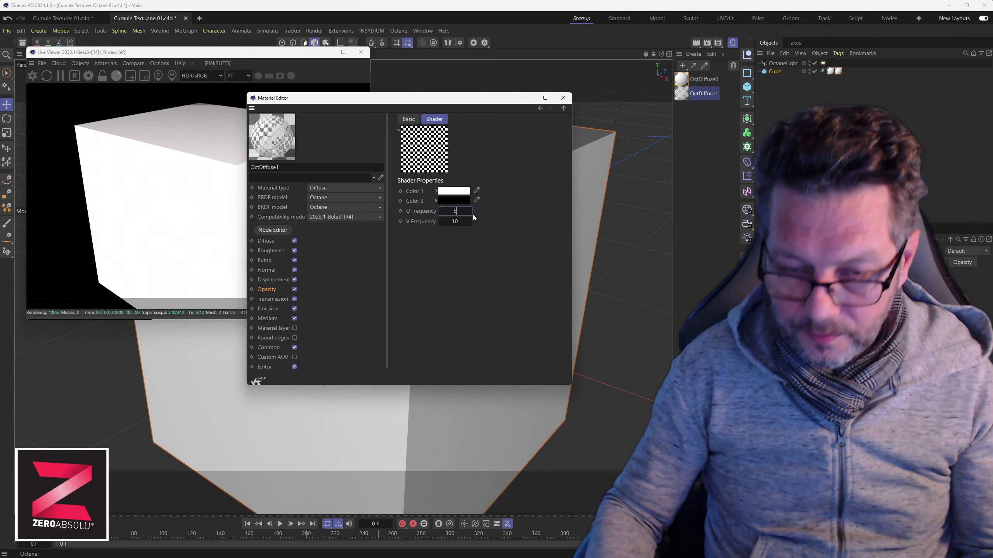
{"action": "key", "text": "Tab"}
{"action": "type", "text": "5"}
{"action": "key", "text": "Tab"}
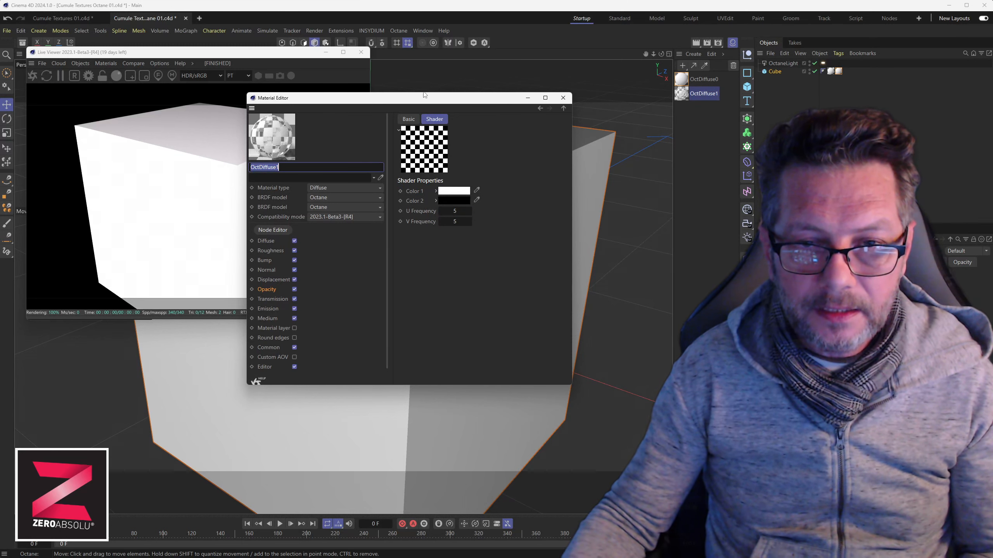
Step: Set OctDiffuse1's diffuse color to orange (about R 0.97, G 0.42, B 0) and apply the material to the cube as the last tag
{"action": "left_click_drag", "start_coordinate": [431, 102], "coordinate": [484, 115]}
{"action": "left_click", "coordinate": [318, 253]}
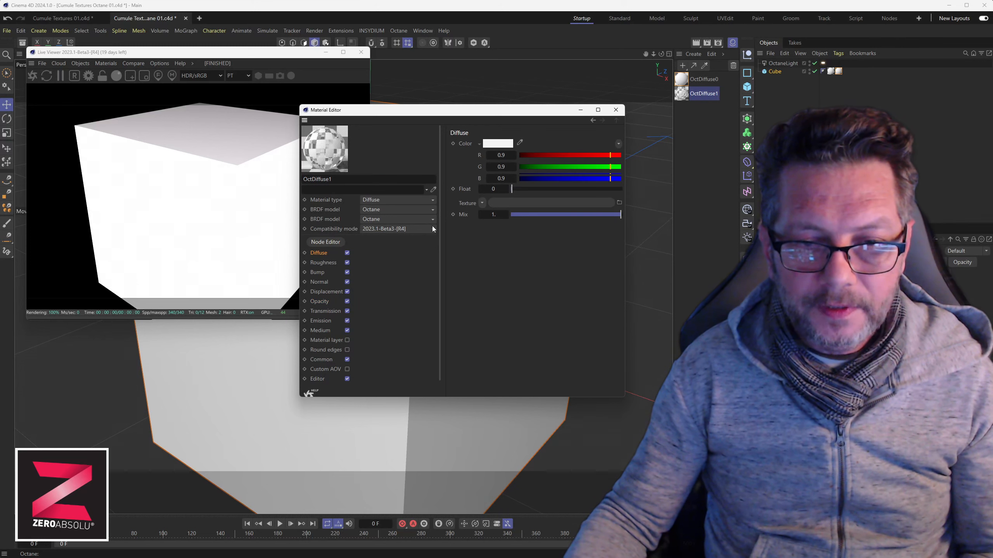
{"action": "left_click_drag", "start_coordinate": [611, 157], "coordinate": [513, 183]}
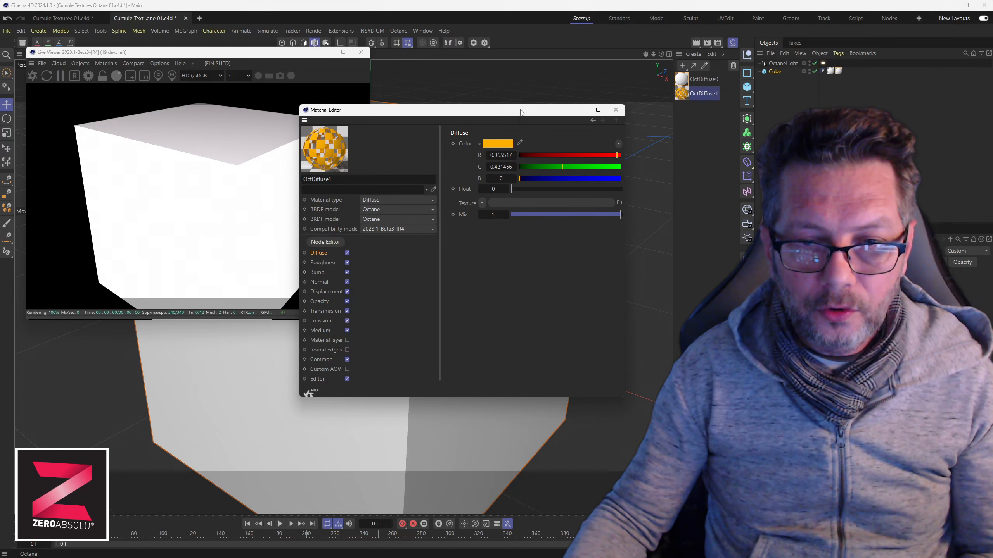
{"action": "left_click_drag", "start_coordinate": [524, 112], "coordinate": [524, 147]}
{"action": "left_click", "coordinate": [616, 144]}
{"action": "left_click_drag", "start_coordinate": [681, 94], "coordinate": [774, 72]}
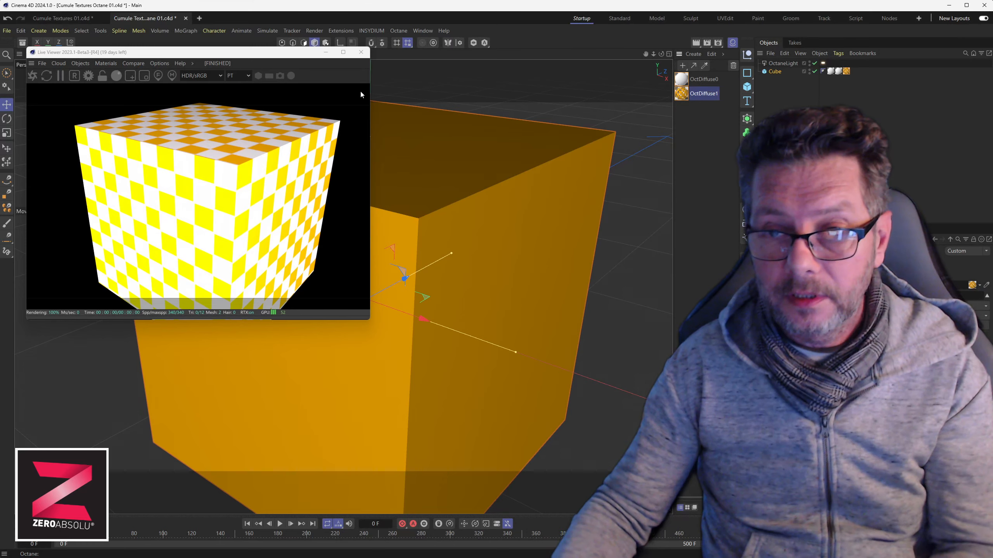
Step: Remove both white OctDiffuse0 material tags from the cube, keeping only the orange OctDiffuse1 tag
{"action": "left_click", "coordinate": [832, 72]}
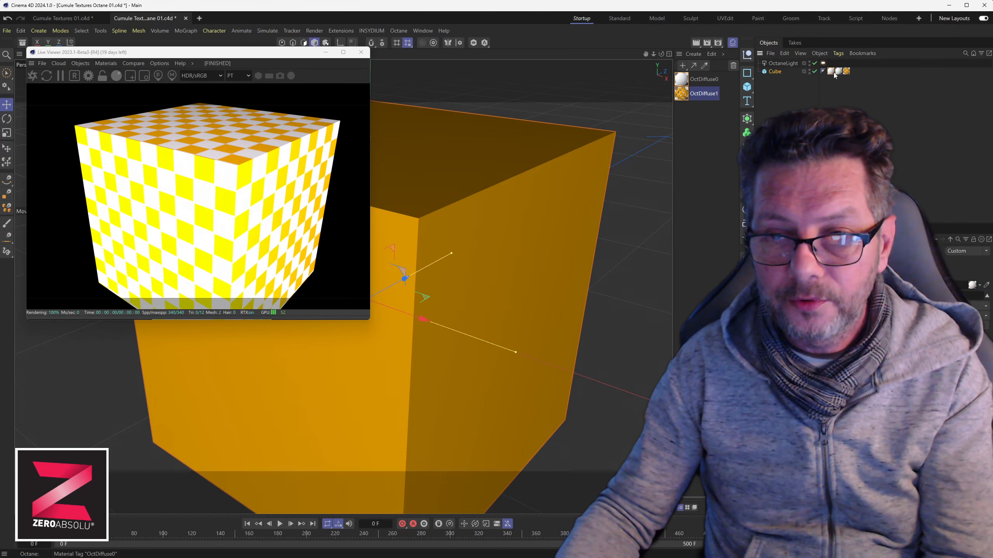
{"action": "key", "text": "Delete"}
{"action": "key", "text": "Delete"}
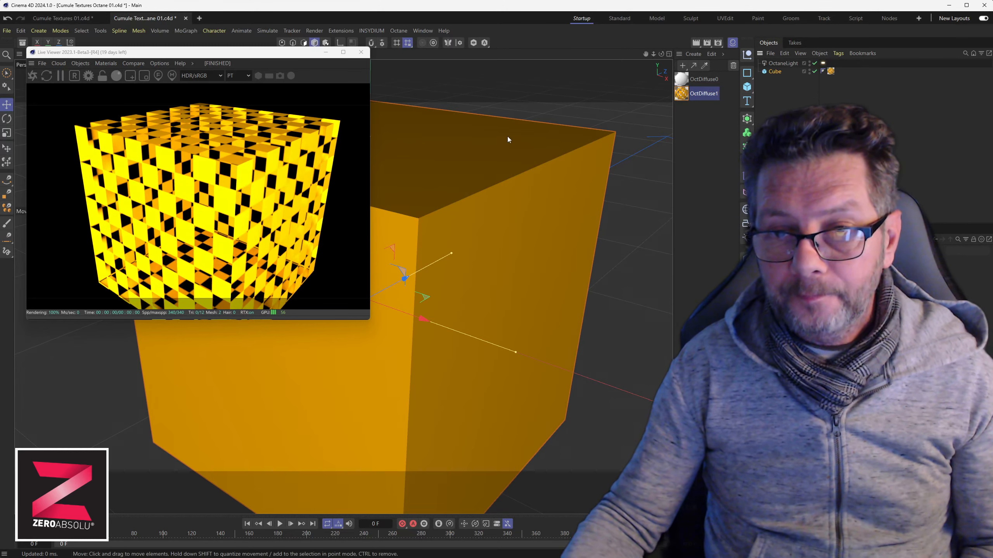
Step: Apply OctDiffuse0 to the cube after the orange material, and reorder the tags so the orange OctDiffuse1 comes last
{"action": "left_click_drag", "start_coordinate": [766, 74], "coordinate": [771, 72]}
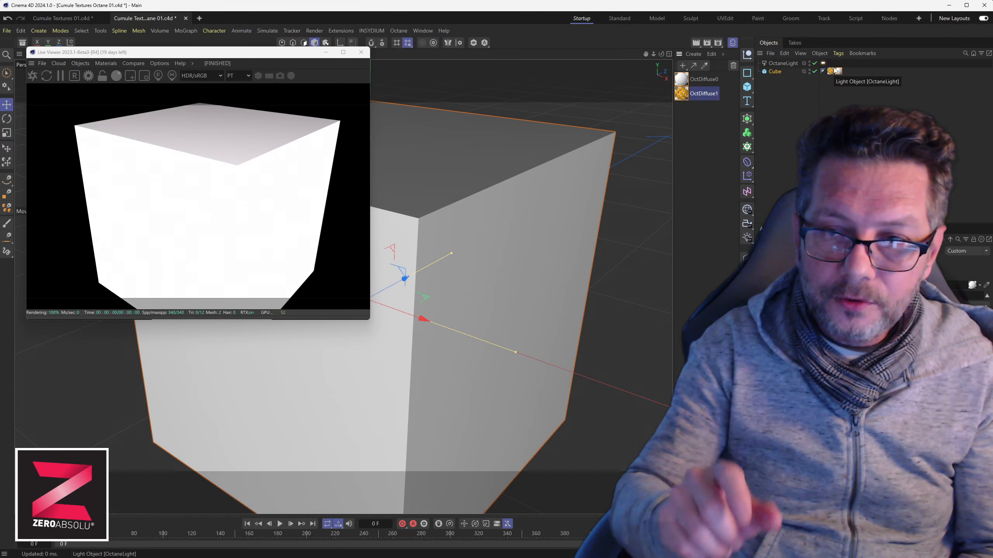
{"action": "left_click_drag", "start_coordinate": [831, 71], "coordinate": [844, 72]}
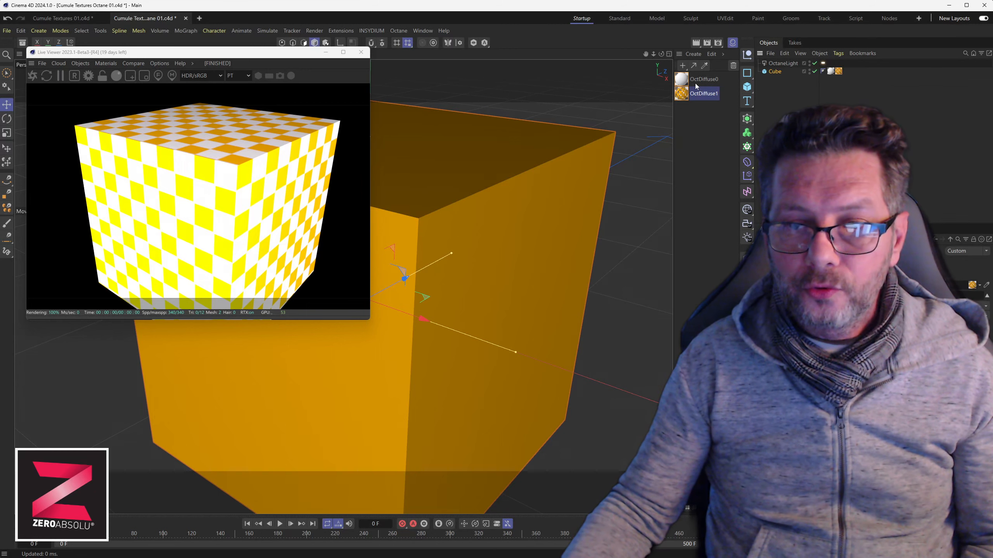
Step: Duplicate the white OctDiffuse0 material, set the copy's diffuse color to blue, and close the Material Editor
{"action": "left_click_drag", "start_coordinate": [694, 81], "coordinate": [698, 109], "text": "ctrl"}
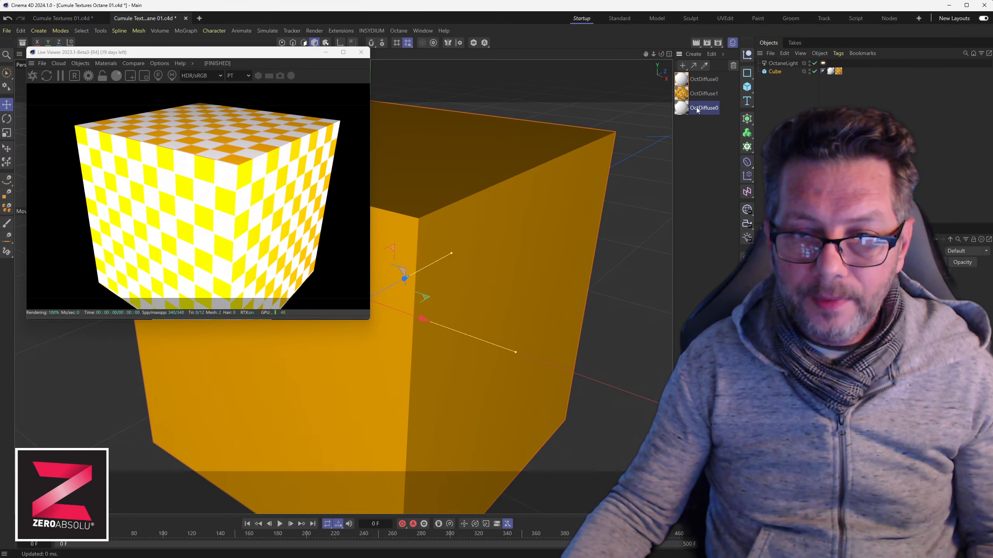
{"action": "double_click", "coordinate": [698, 108]}
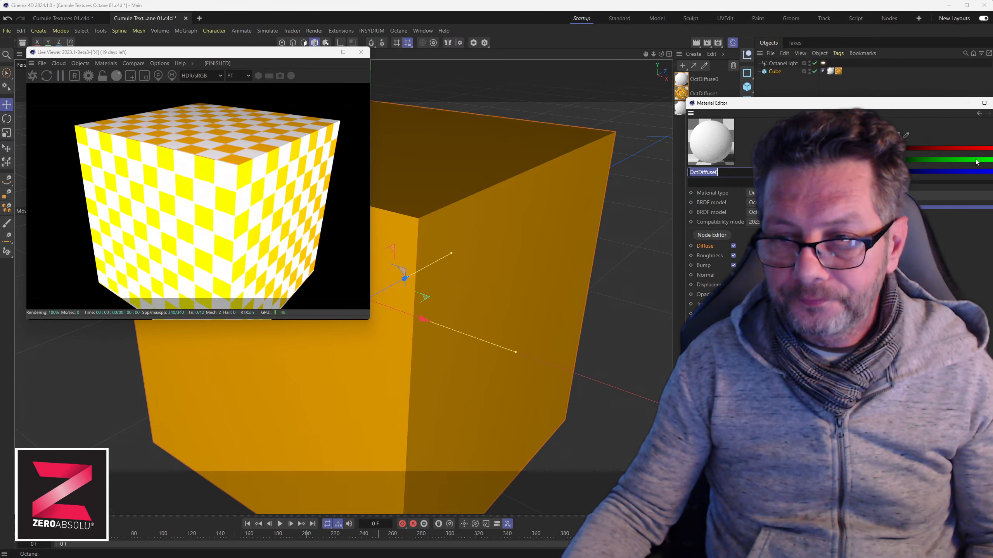
{"action": "left_click", "coordinate": [907, 149]}
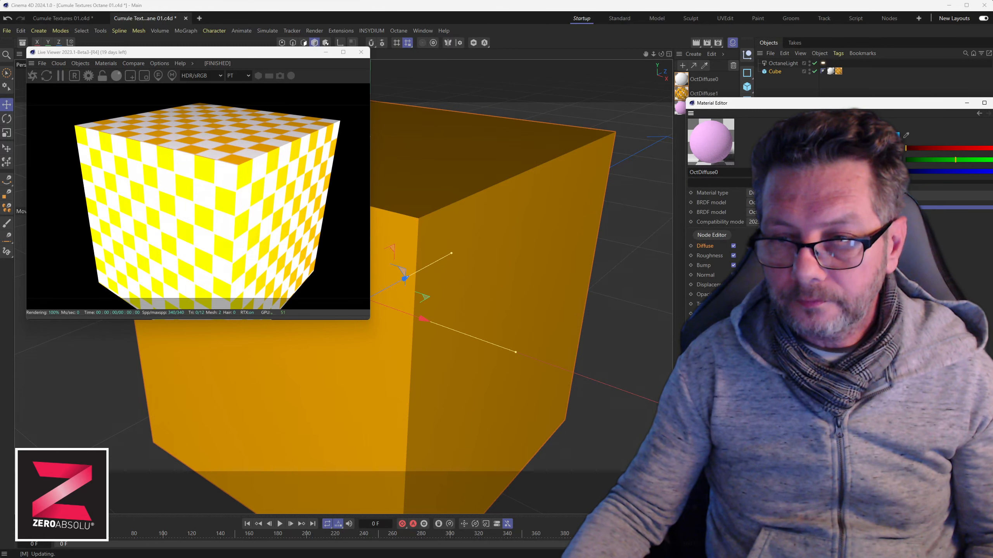
{"action": "left_click", "coordinate": [913, 161]}
{"action": "left_click", "coordinate": [992, 103]}
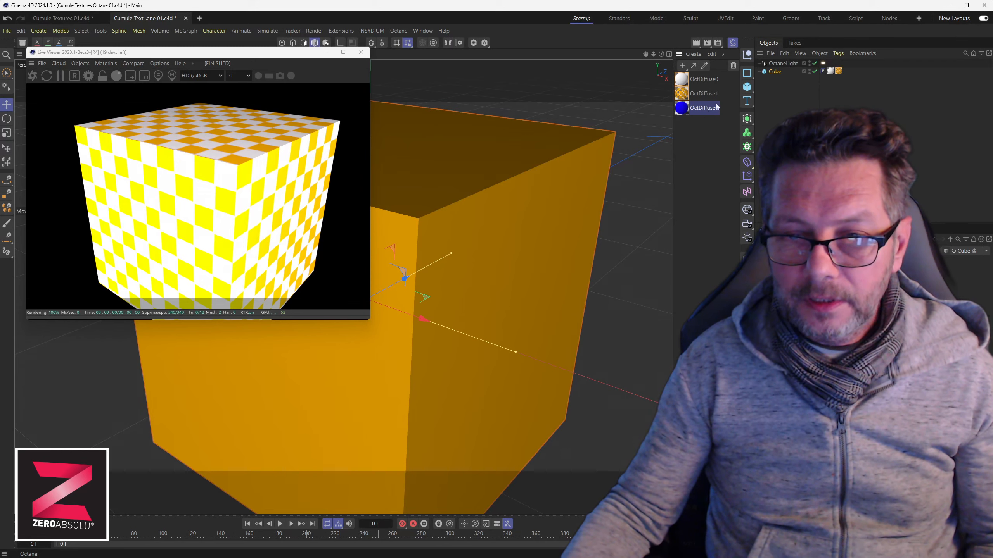
Step: Try the opaque blue material on the cube as the last tag over the white and orange ones, and remove that tag again
{"action": "left_click_drag", "start_coordinate": [784, 71], "coordinate": [809, 73]}
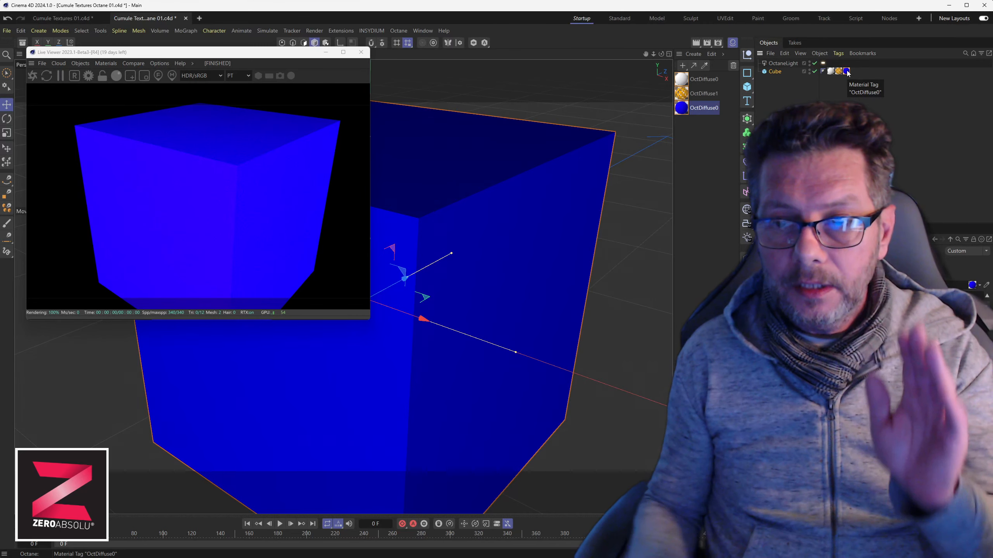
{"action": "left_click", "coordinate": [831, 71]}
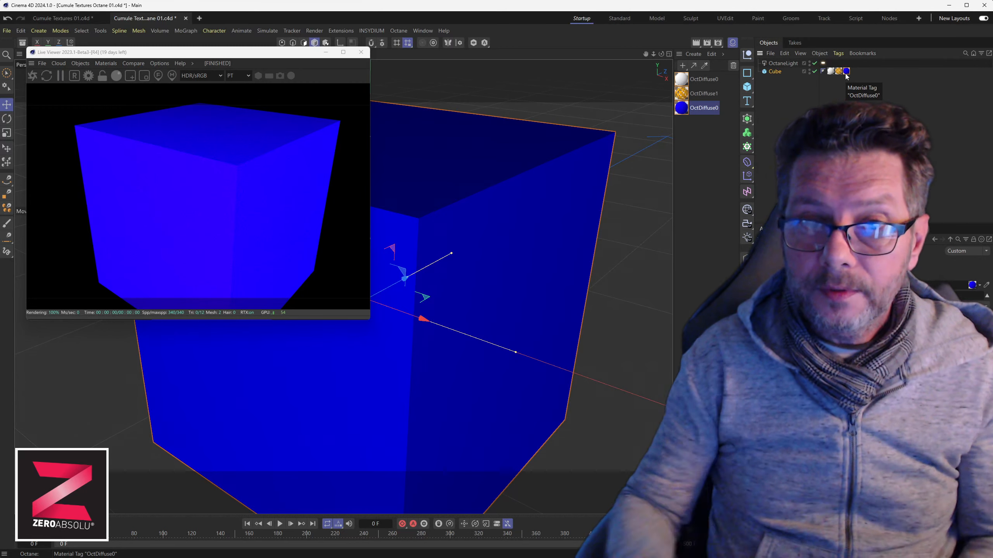
{"action": "left_click", "coordinate": [831, 73]}
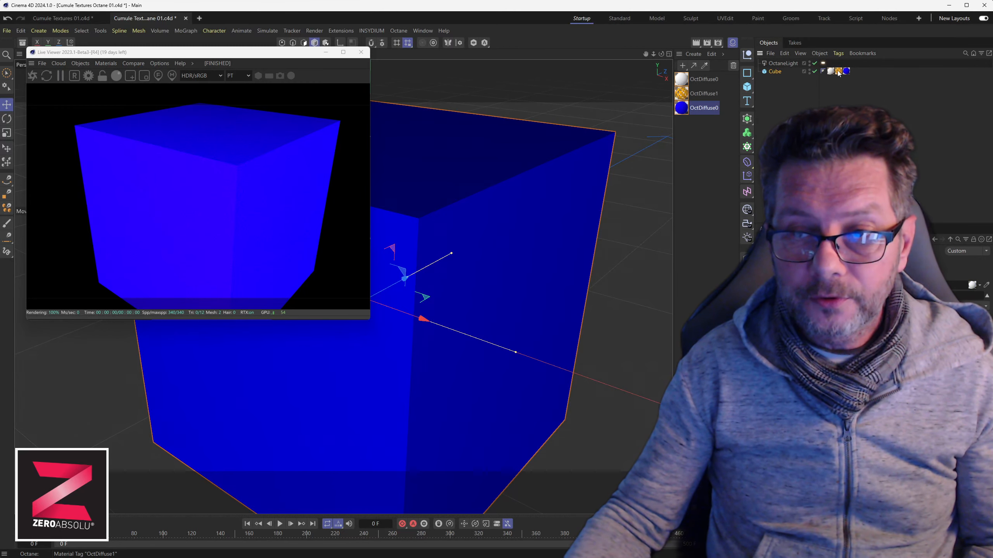
{"action": "left_click", "coordinate": [846, 72]}
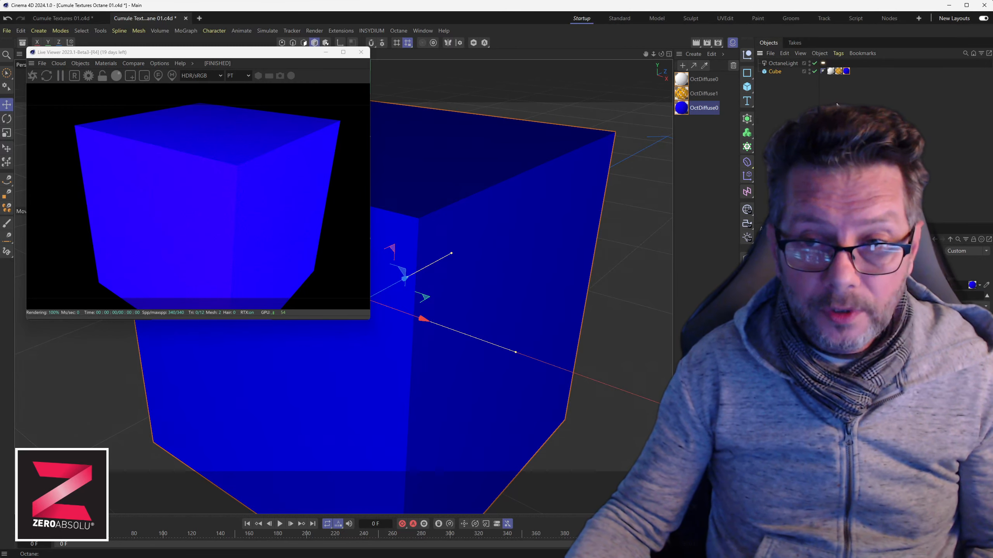
{"action": "key", "text": "Delete"}
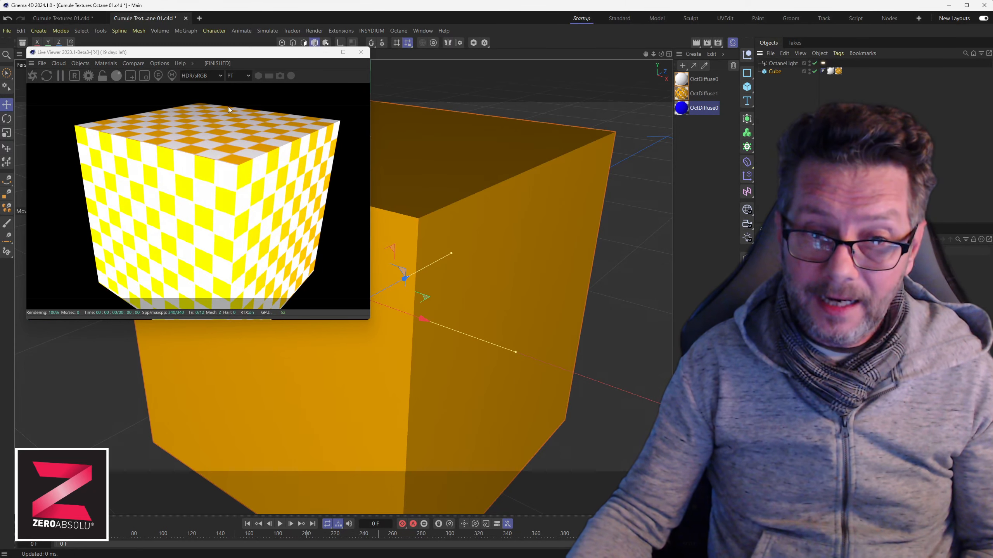
Step: Move the Live Viewer beside the material list and remove the white OctDiffuse0 tag from the cube
{"action": "left_click_drag", "start_coordinate": [250, 57], "coordinate": [552, 50]}
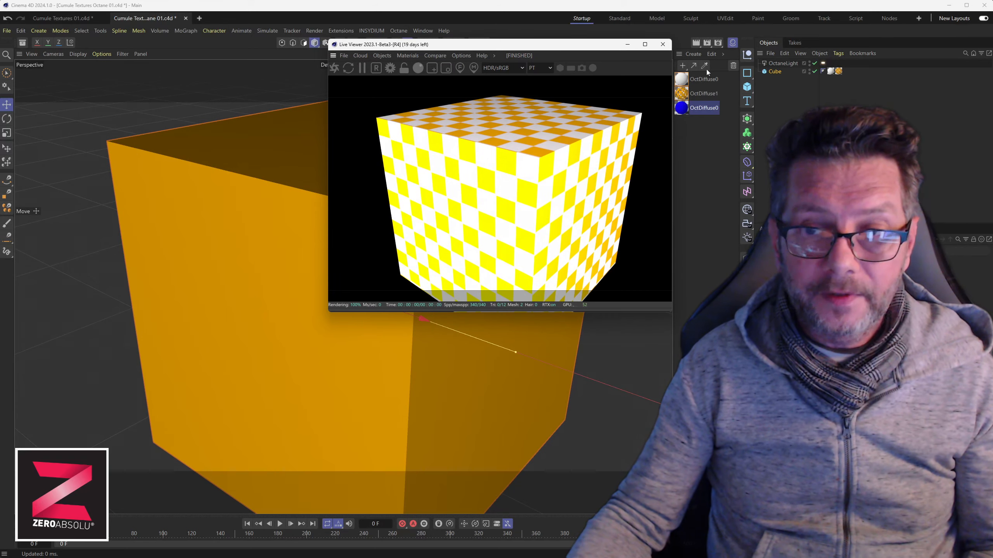
{"action": "left_click", "coordinate": [831, 71]}
{"action": "key", "text": "Delete"}
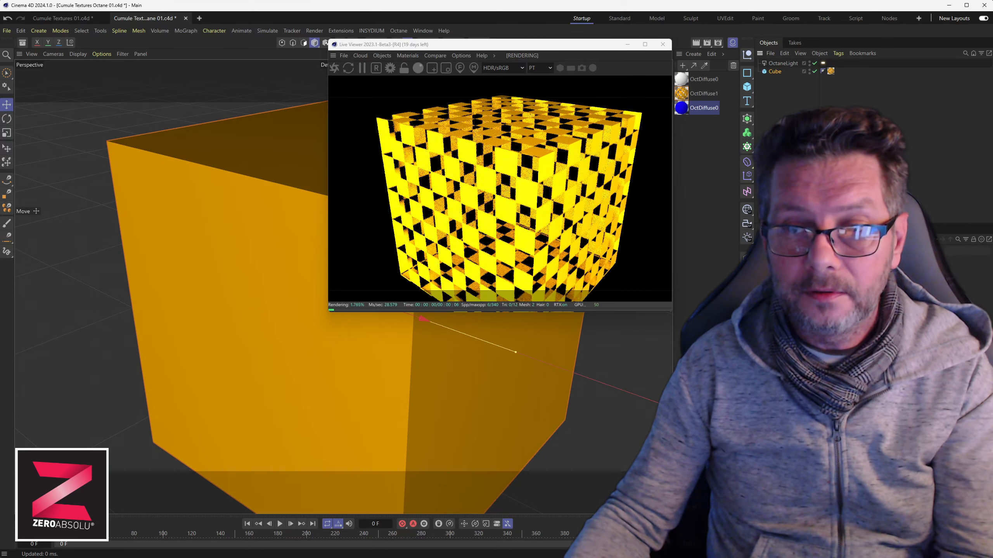